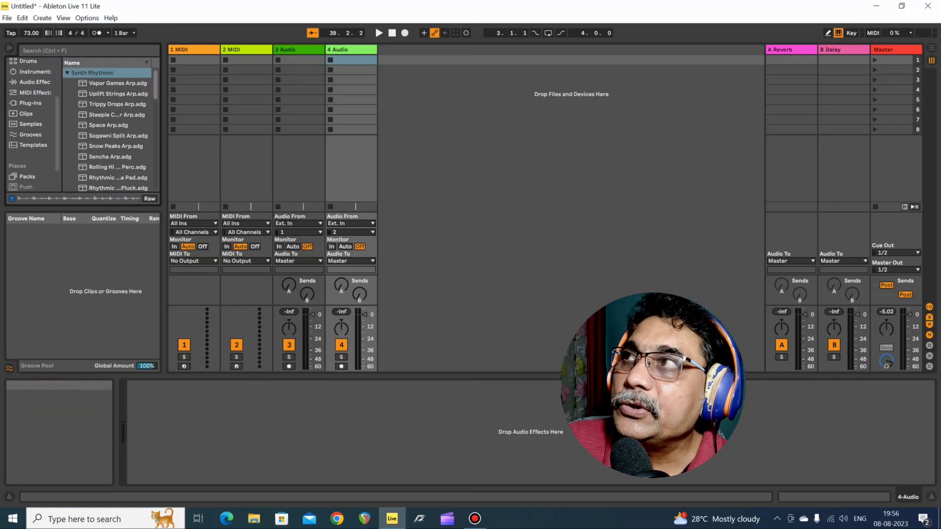
Switch the set from Session View to Arrangement View.
scroll(113, 133, "down", 10)
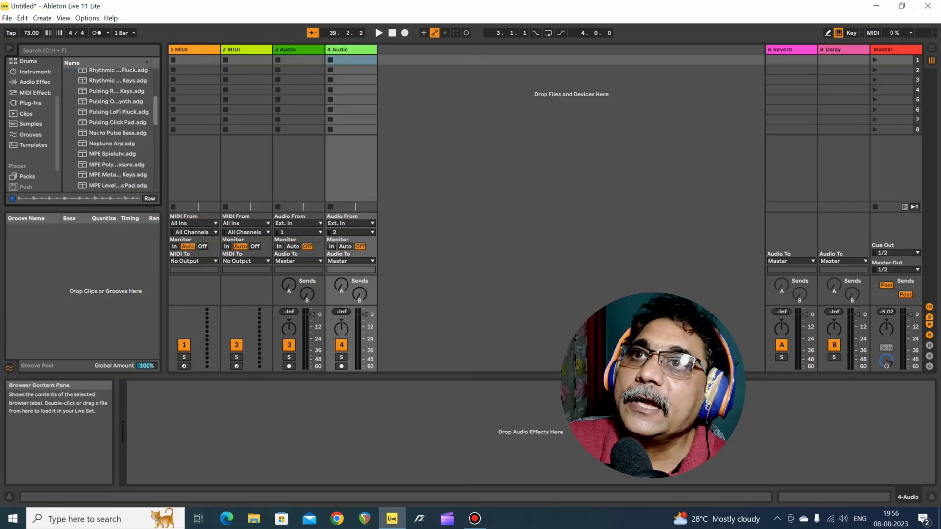
scroll(113, 133, "up", 10)
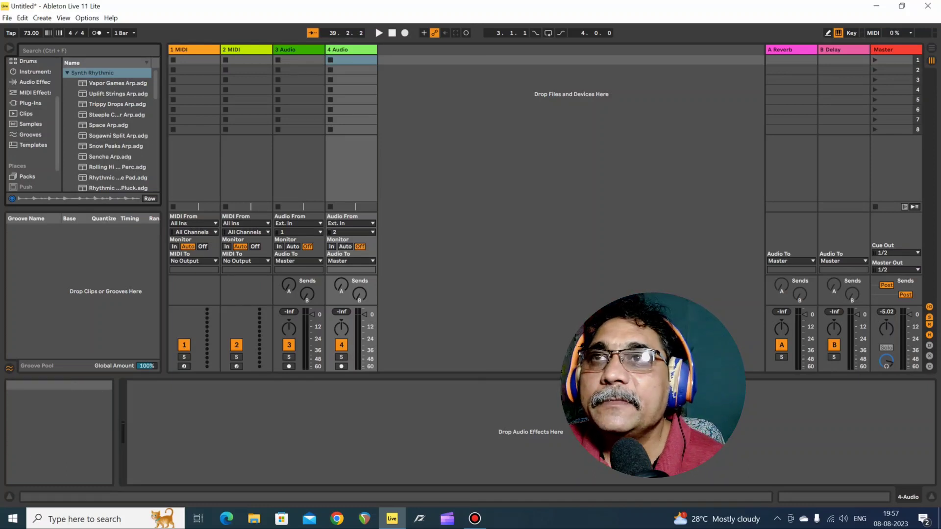
left_click(932, 48)
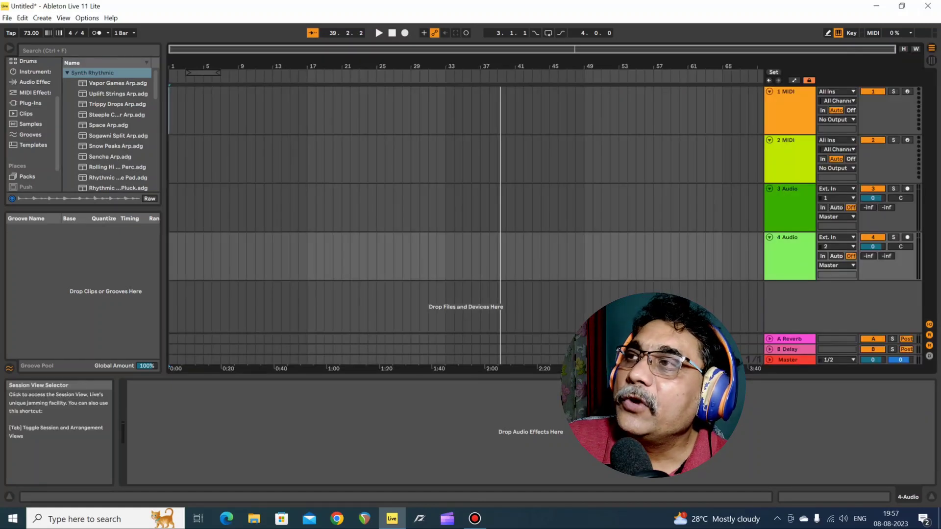
left_click(931, 60)
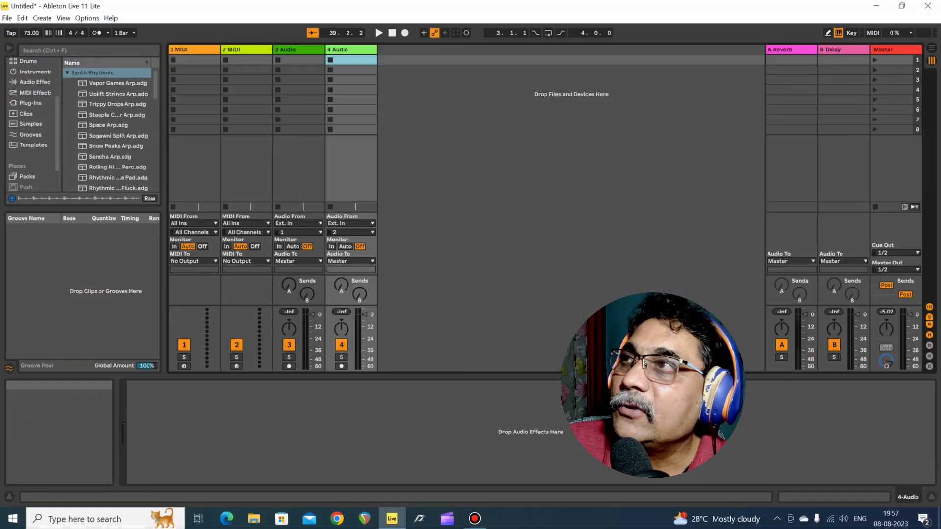
left_click(932, 49)
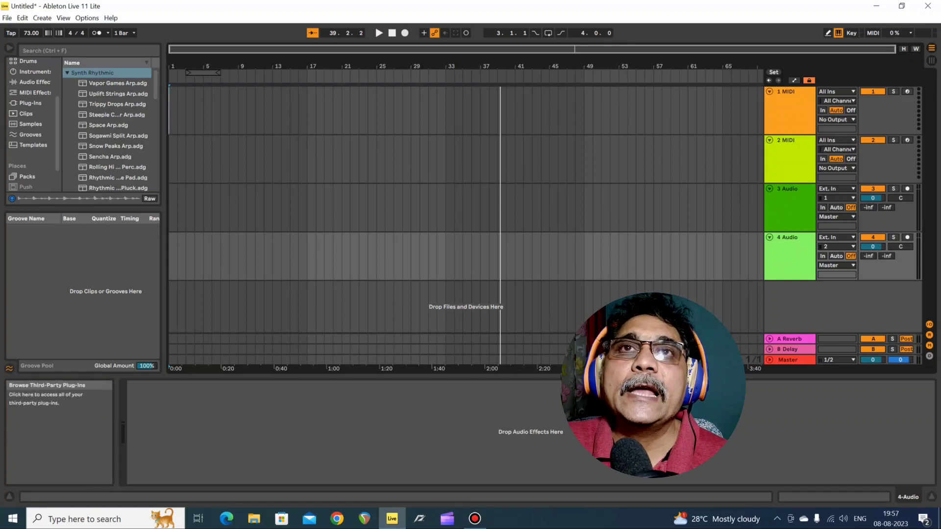
Browse the Clips category and audition several 606, 707, 808 and 909 Core Kit drum clips.
scroll(31, 123, "up", 4)
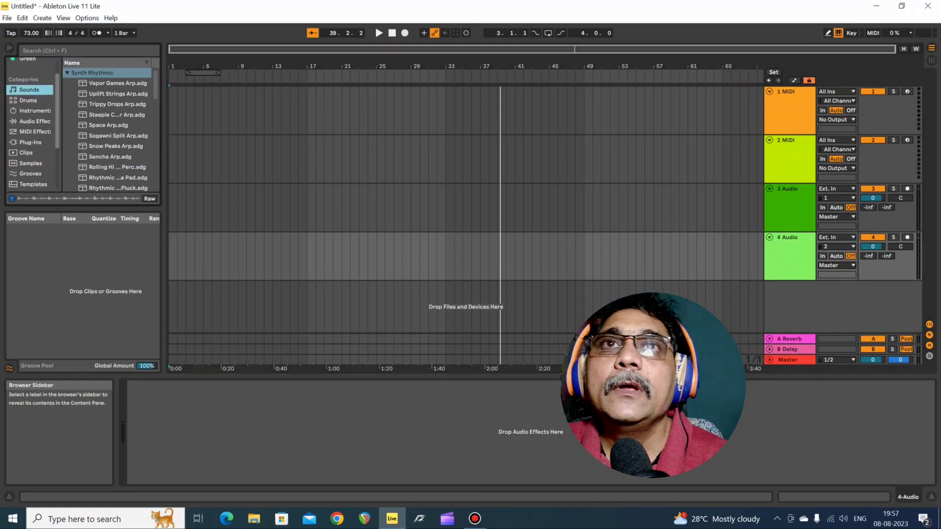
scroll(30, 123, "down", 4)
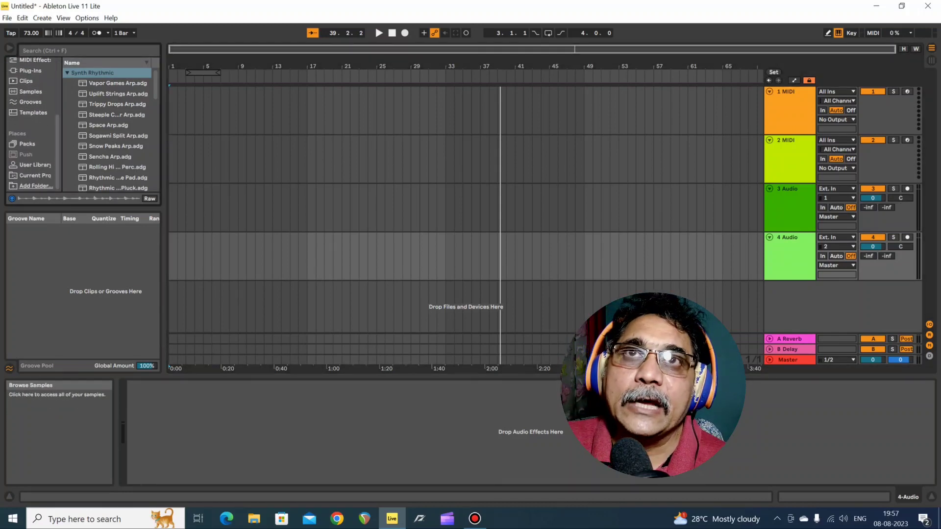
left_click(26, 81)
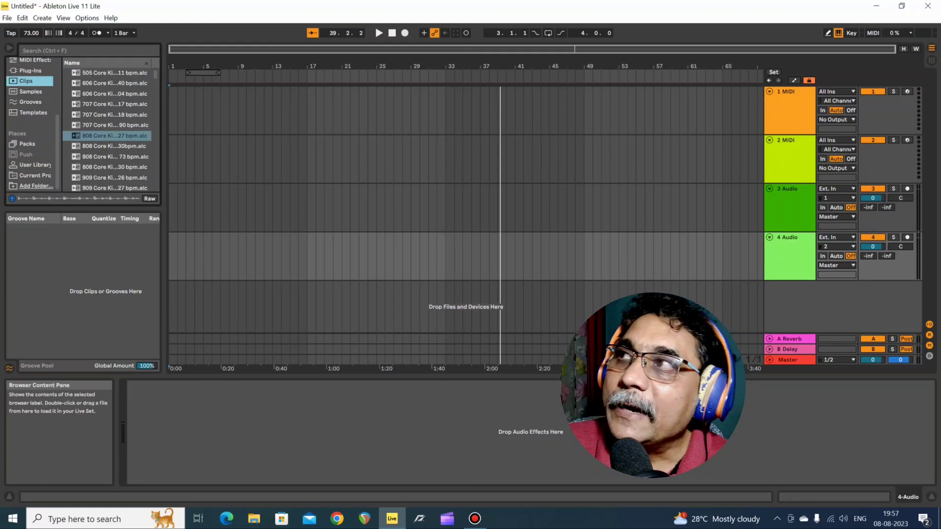
left_click(115, 83)
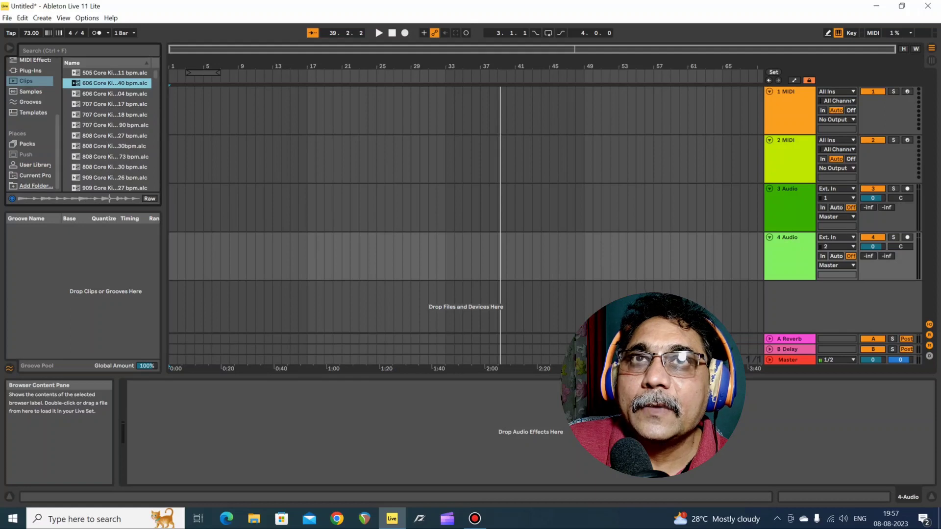
left_click(115, 104)
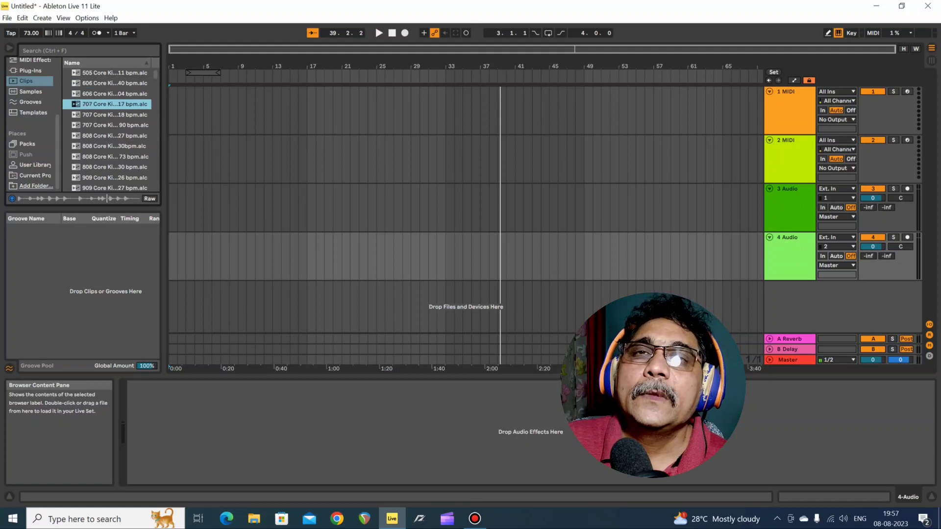
left_click(114, 115)
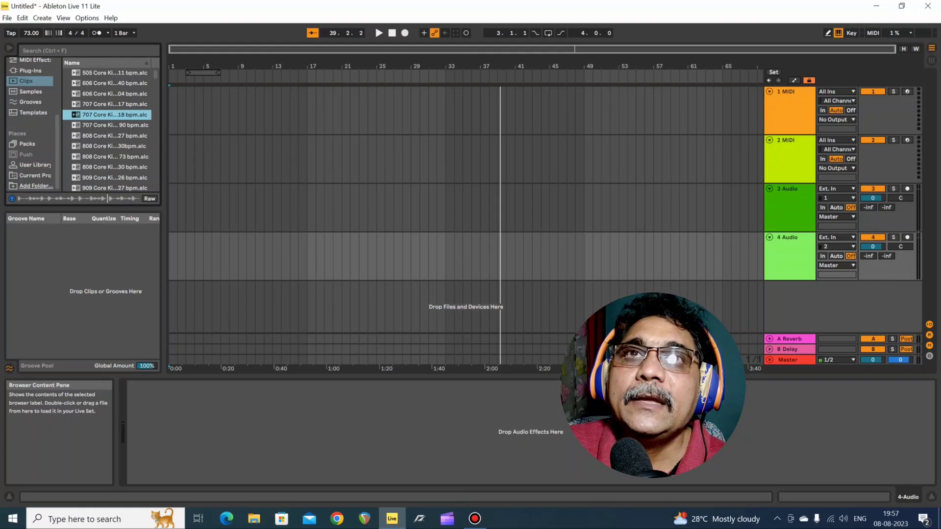
left_click(115, 125)
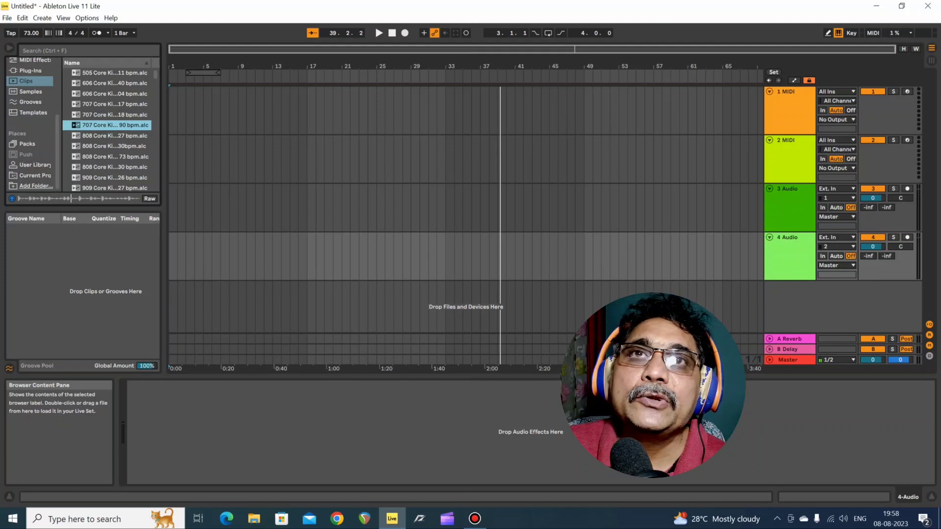
left_click(115, 136)
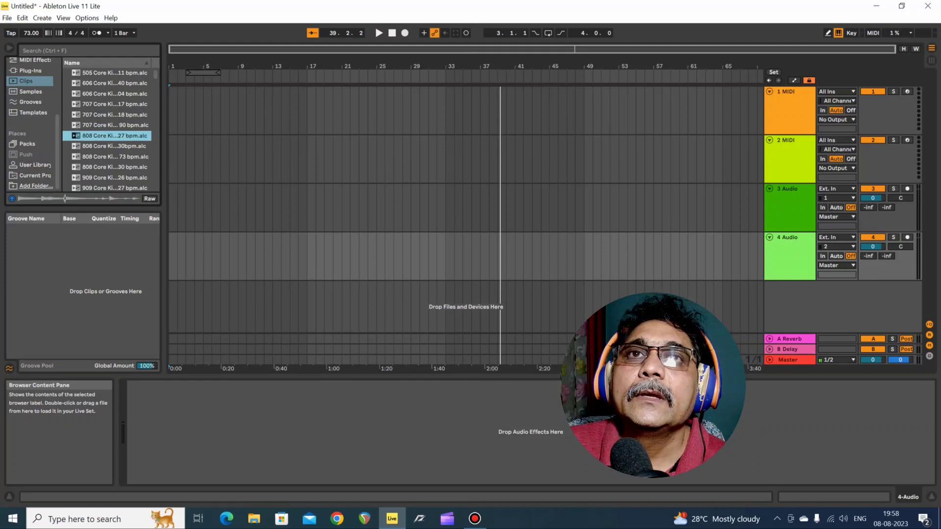
left_click(115, 146)
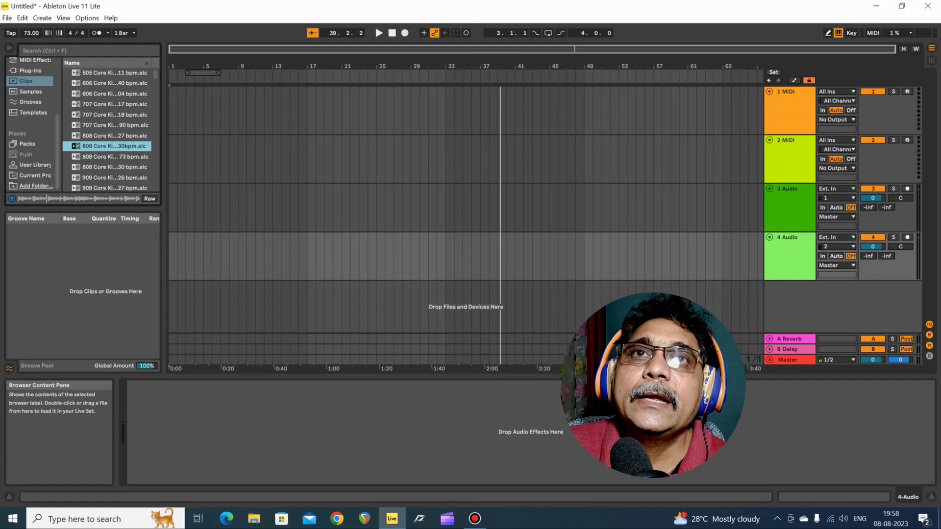
left_click(115, 157)
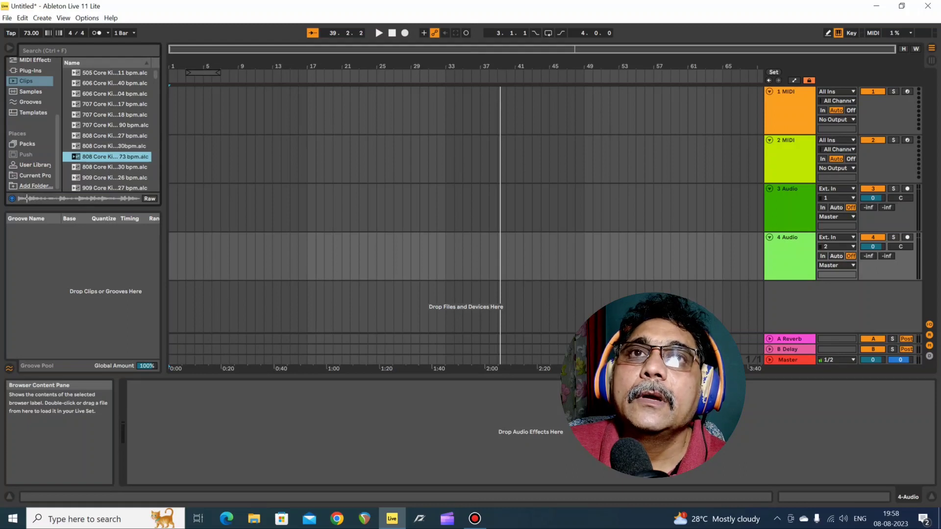
left_click(115, 178)
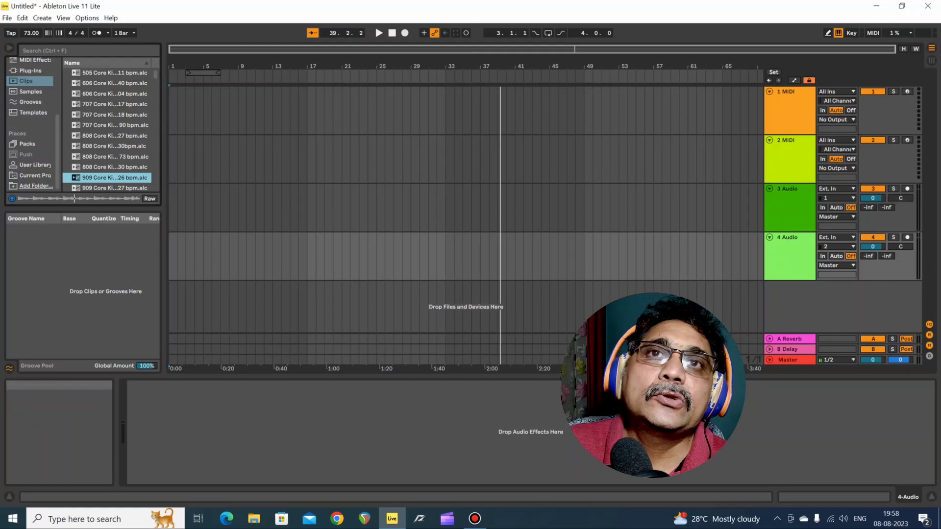
Search the clips for 909 and audition each of the matching 909 Core Kit clips.
key("ctrl+f")
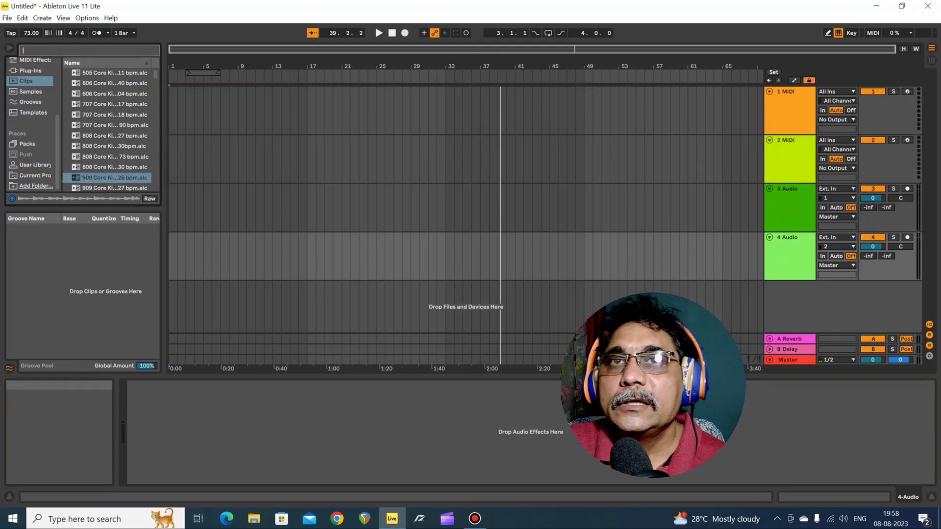
type("909")
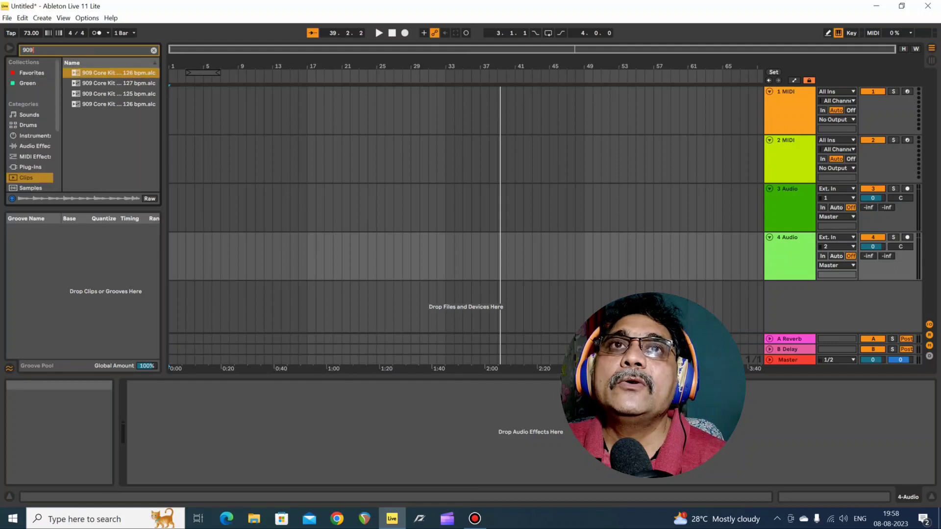
key("Down")
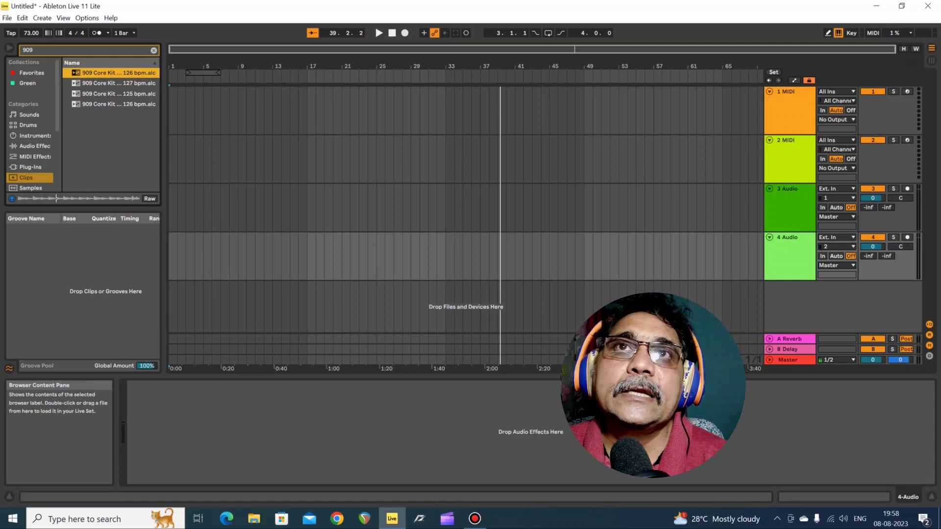
key("Down")
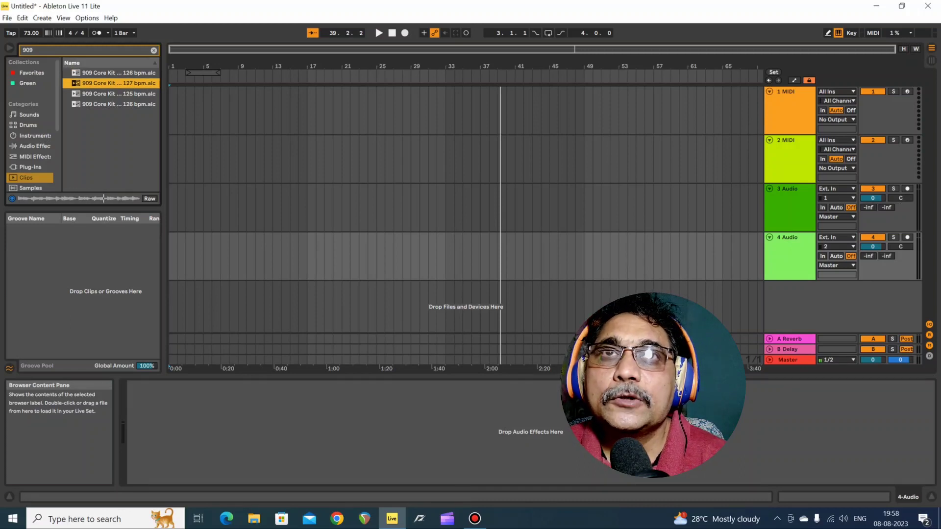
key("Down")
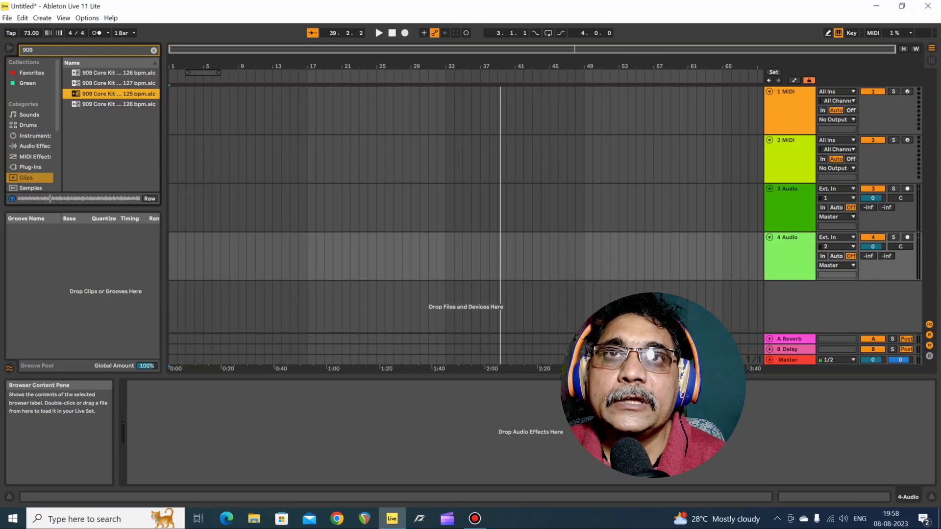
key("Down")
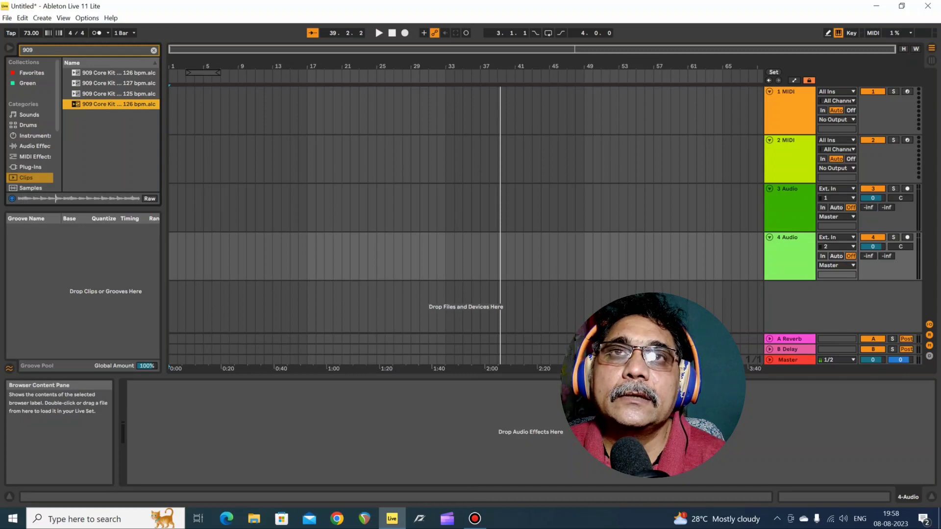
left_click(112, 73)
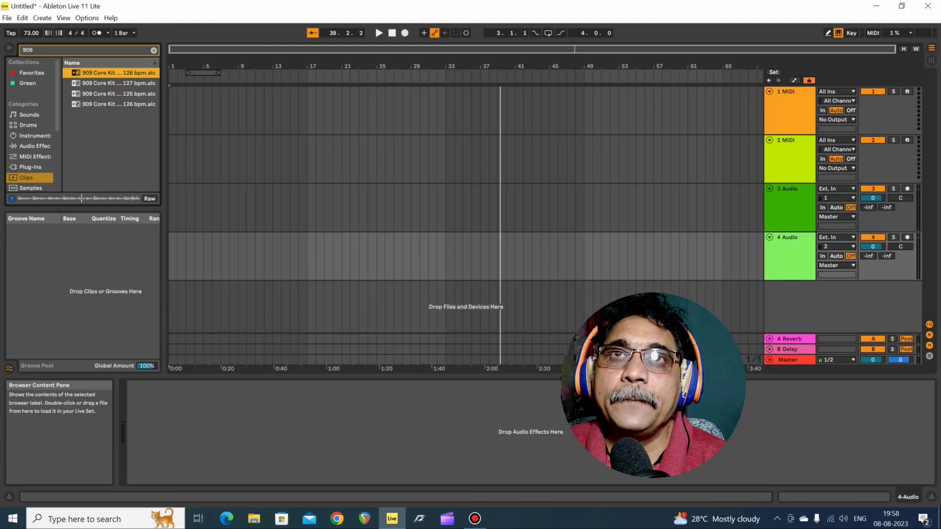
key("Down")
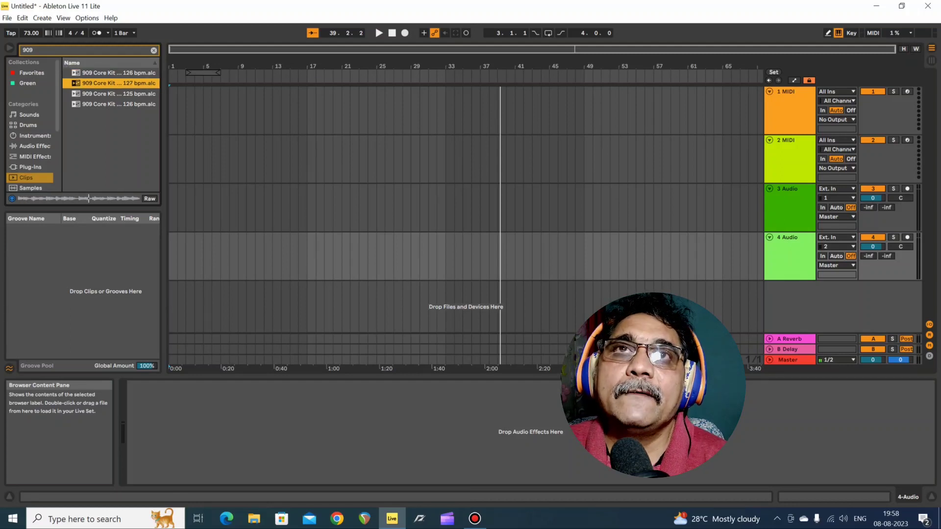
key("Down")
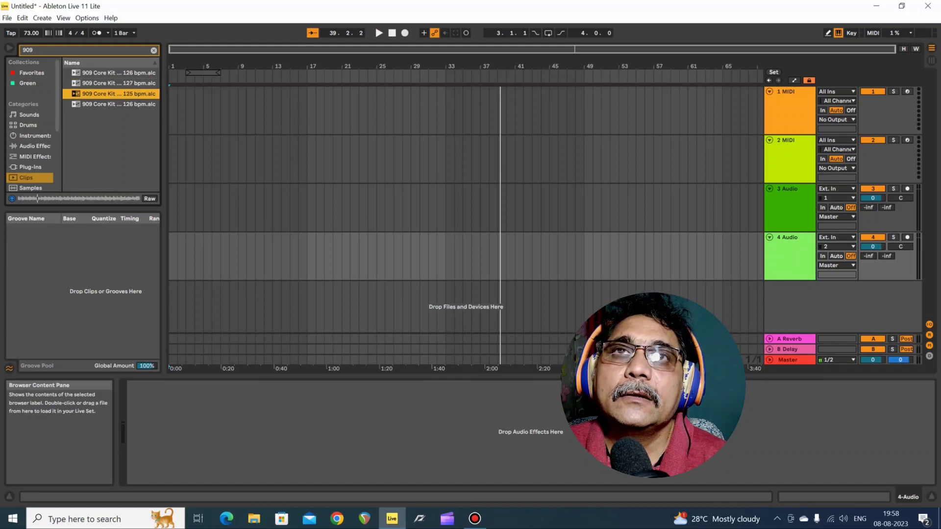
key("Down")
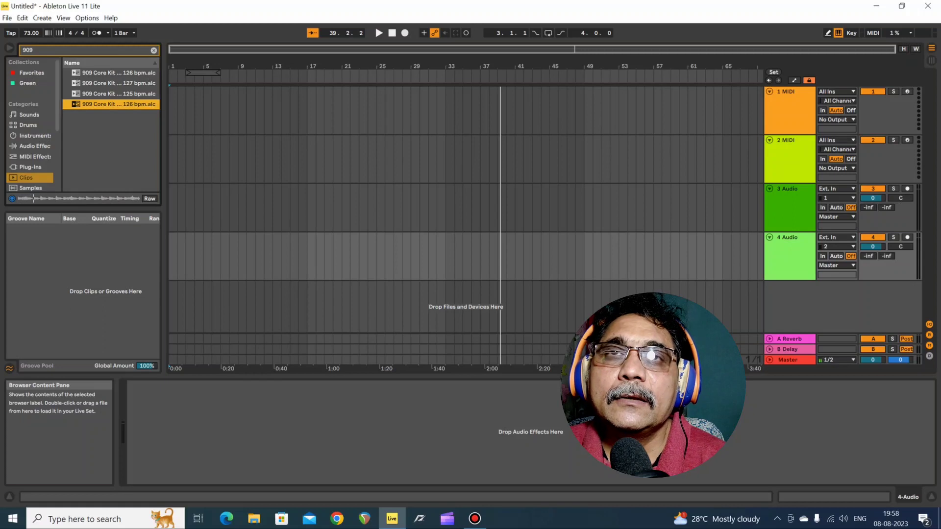
Arm the first MIDI track for recording and load the 909 Core Kit Disco 126 bpm clip onto it.
left_click(118, 73)
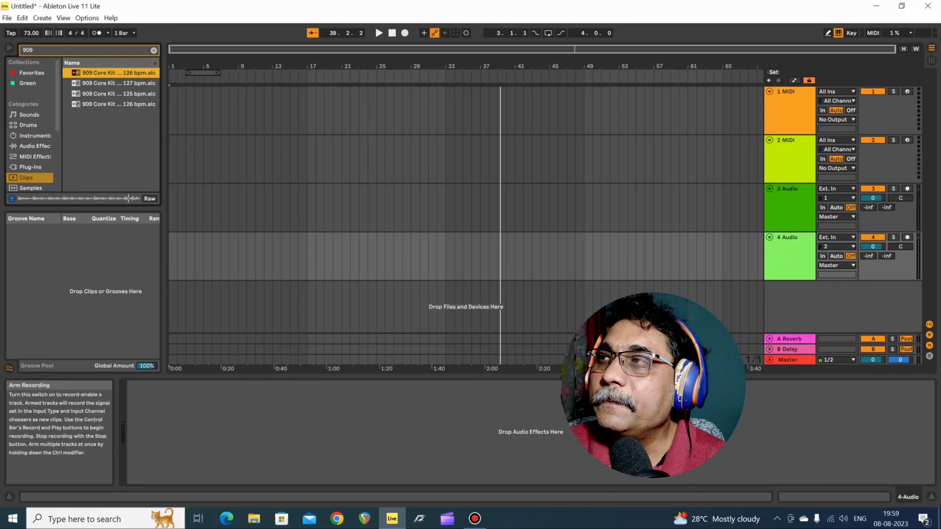
left_click(907, 91)
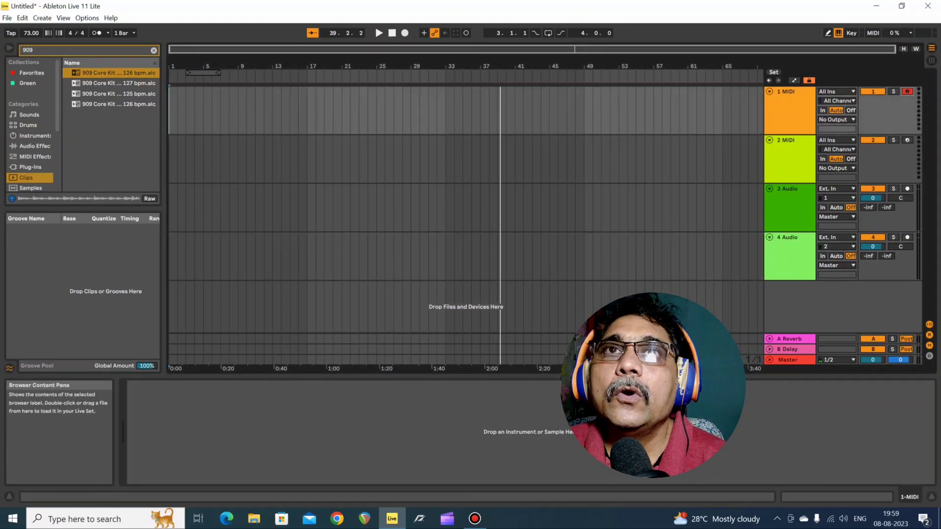
key("Return")
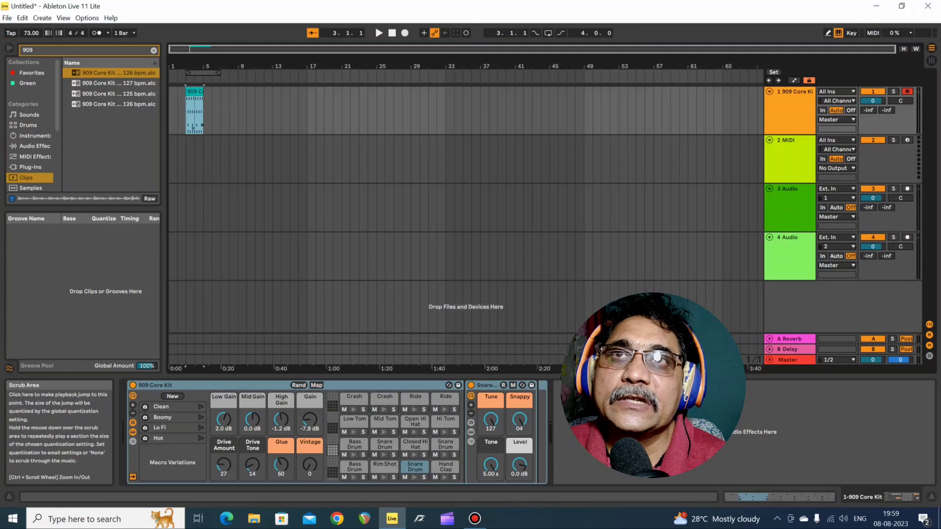
Set the project tempo to 120 BPM, playing back the drum clip before and after the change.
left_click(378, 33)
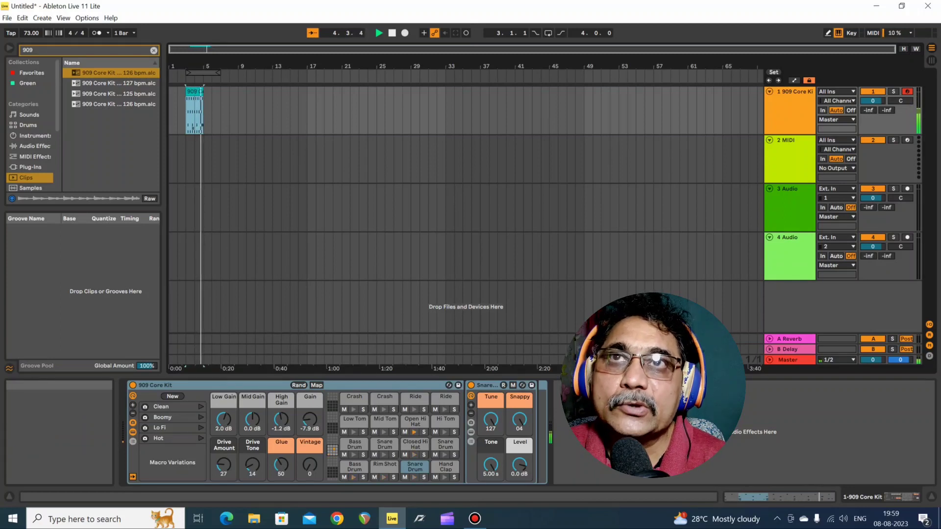
key("space")
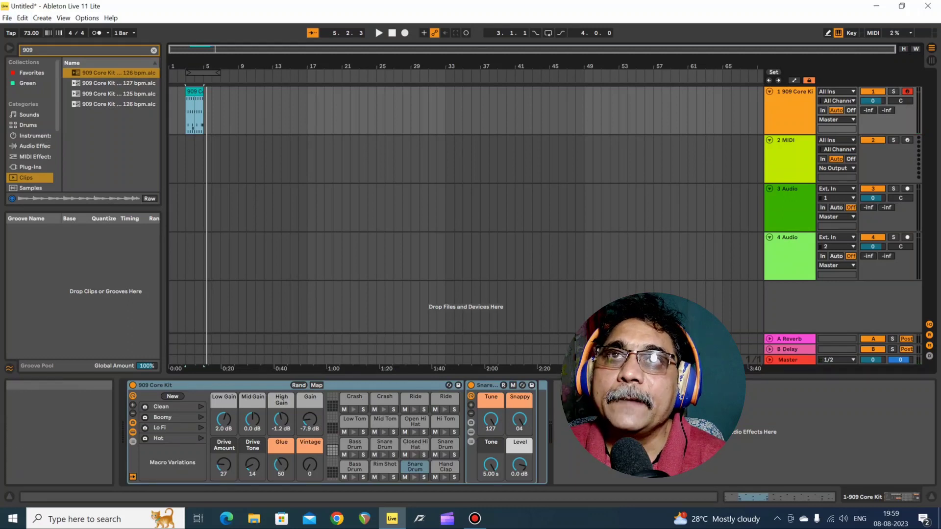
type("120")
key("Return")
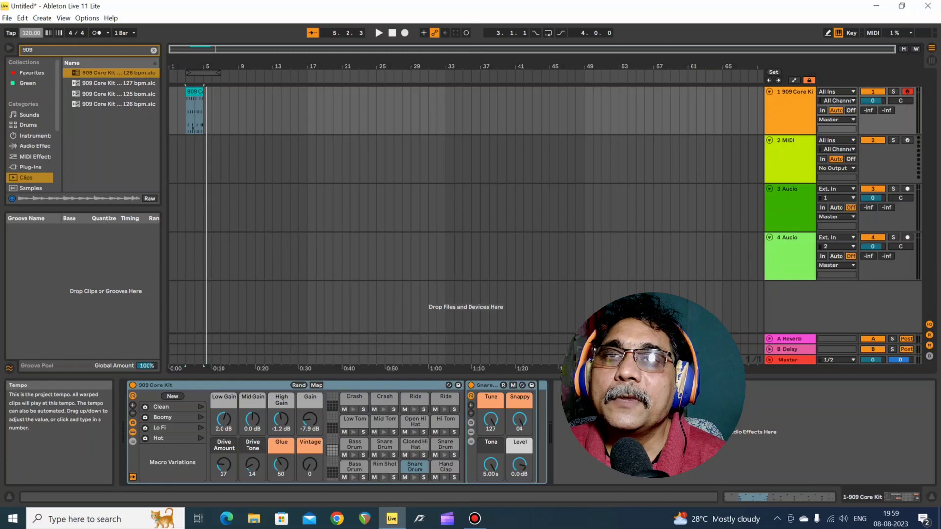
left_click(378, 32)
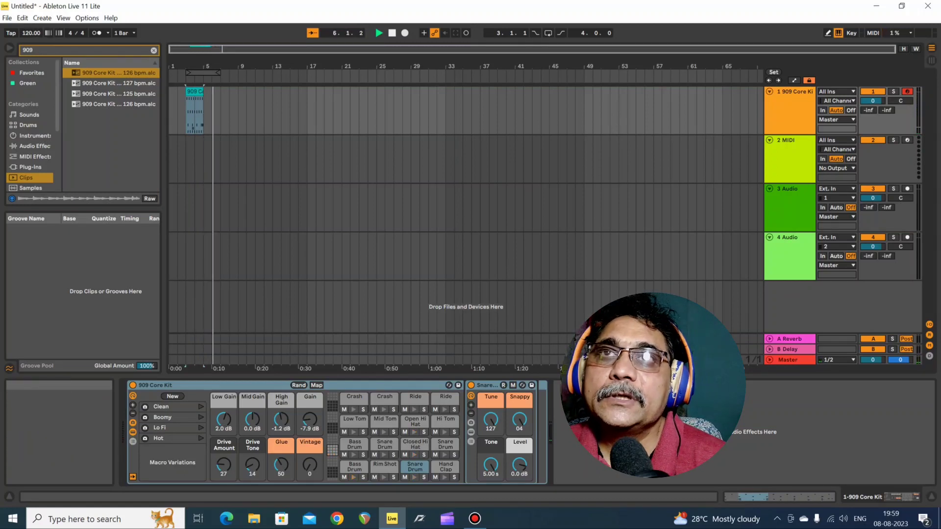
key("space")
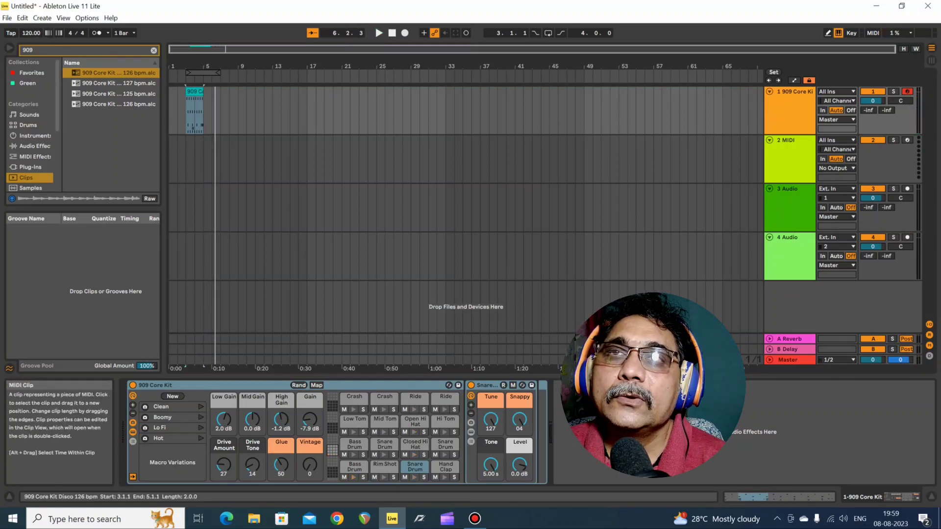
Copy the 909 Core Kit Disco clip and paste it on the same track at bars 9, 16 and 22.
left_click(195, 96)
right_click(196, 95)
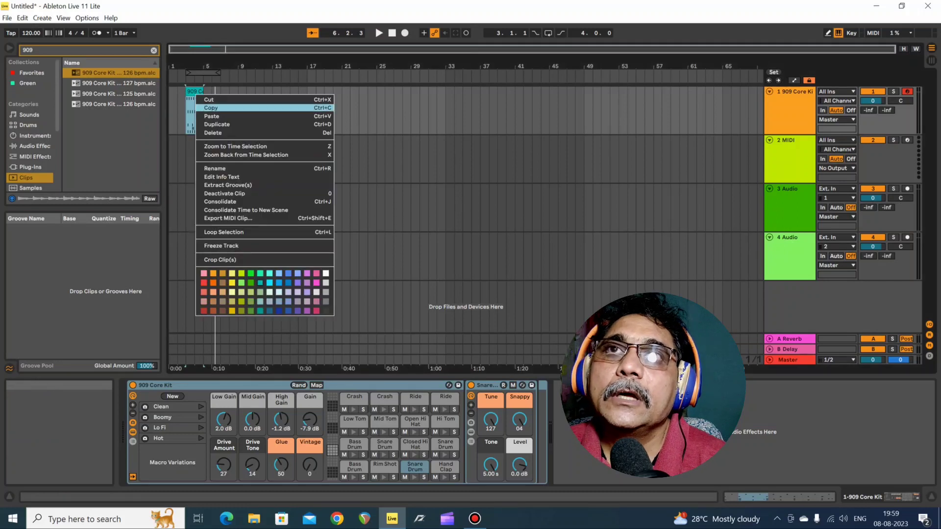
left_click(211, 108)
left_click(240, 96)
right_click(240, 96)
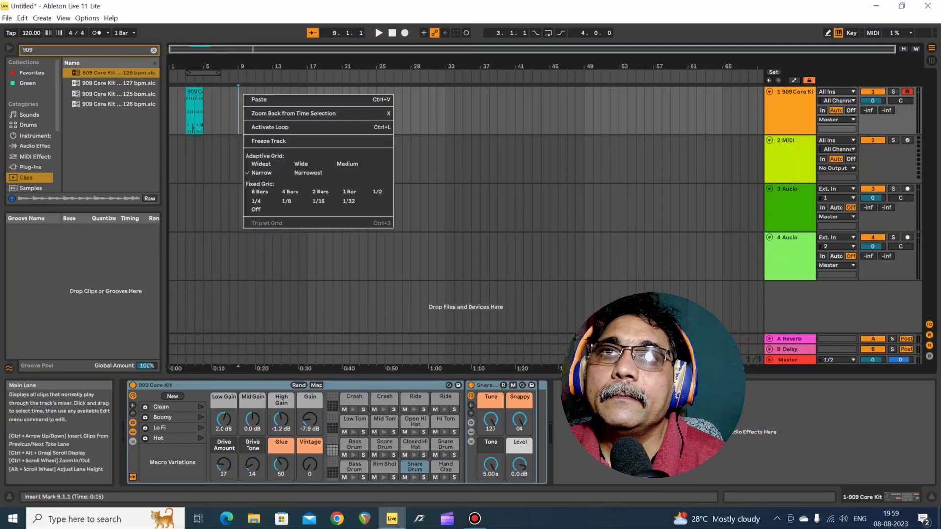
left_click(260, 100)
left_click(299, 98)
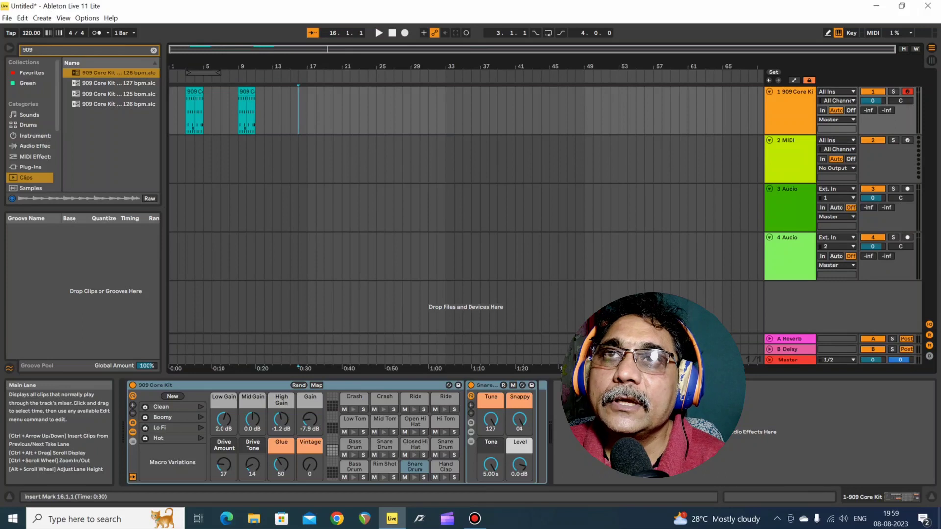
right_click(300, 101)
left_click(319, 105)
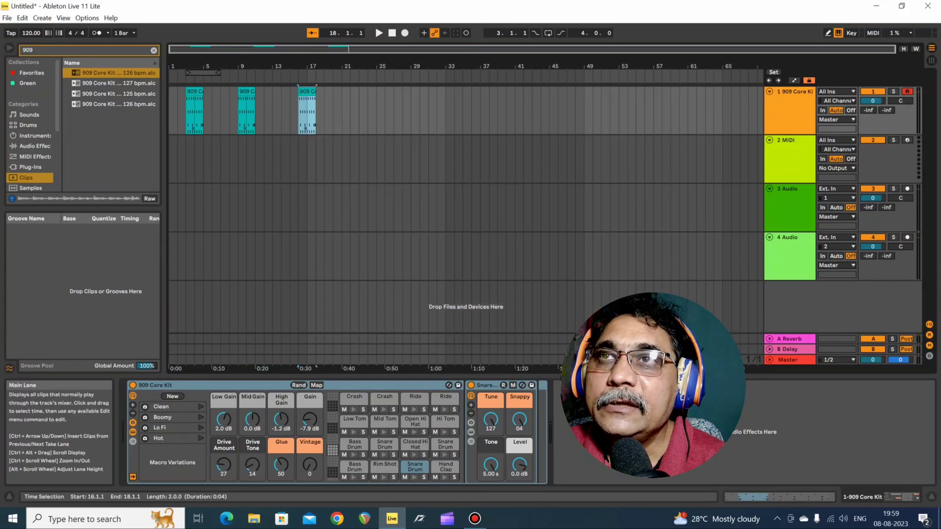
left_click(348, 98)
right_click(348, 100)
left_click(368, 104)
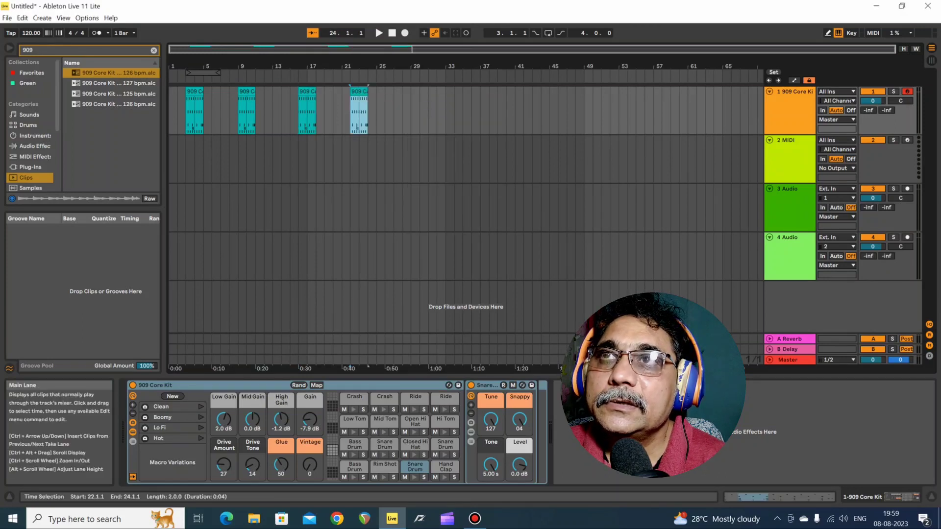
Paste four more copies of the 909 clip on the first track at bars 29, 36, 44 and 51.
left_click(411, 98)
right_click(412, 99)
left_click(430, 104)
left_click(472, 98)
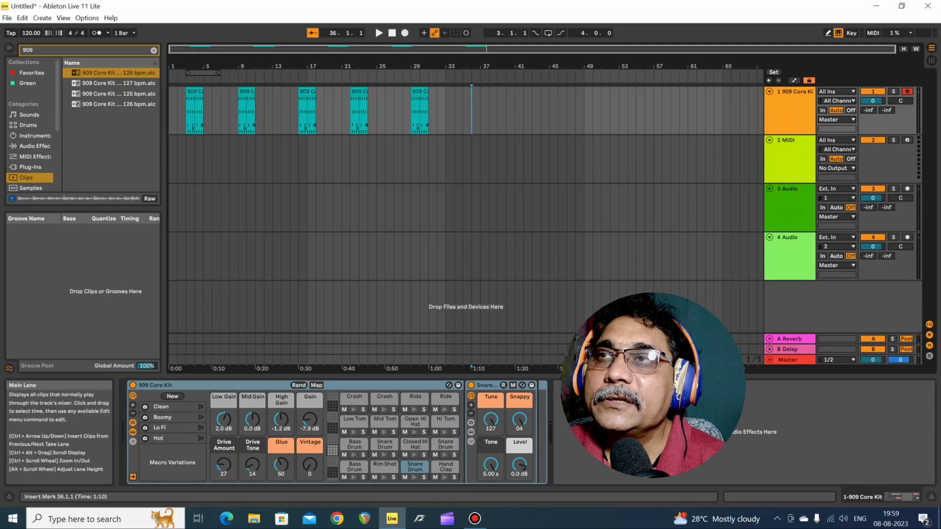
right_click(471, 110)
left_click(542, 108)
right_click(542, 98)
left_click(563, 113)
left_click(601, 108)
right_click(601, 92)
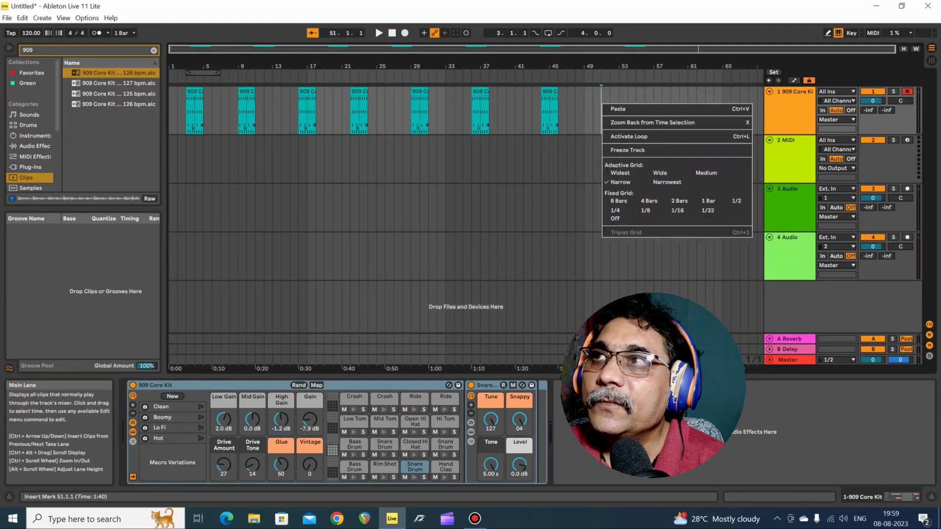
left_click(622, 108)
Move the first six pasted 909 clips end to end behind the original, filling the first track from bar 5 to bar 17.
left_click_drag(246, 110, 212, 111)
left_click_drag(307, 111, 229, 110)
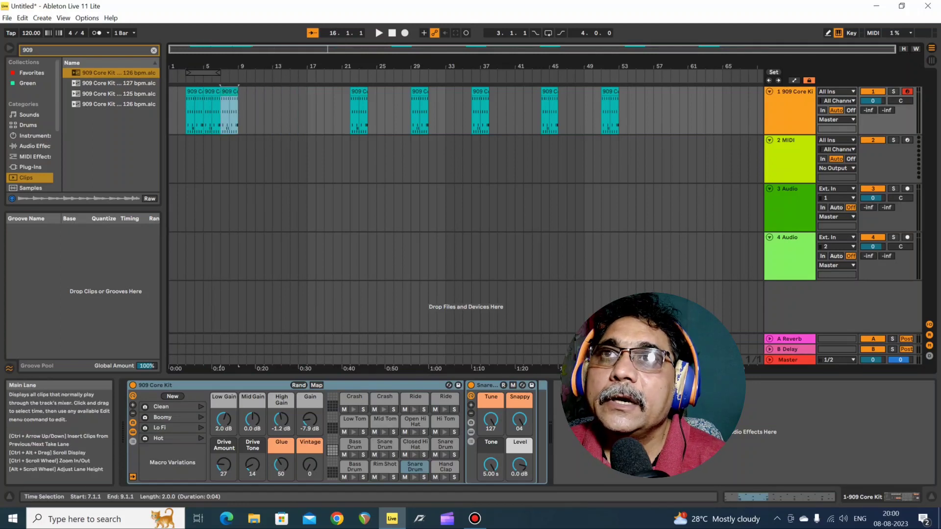
left_click_drag(359, 110, 245, 110)
left_click_drag(420, 110, 265, 111)
left_click_drag(481, 111, 281, 110)
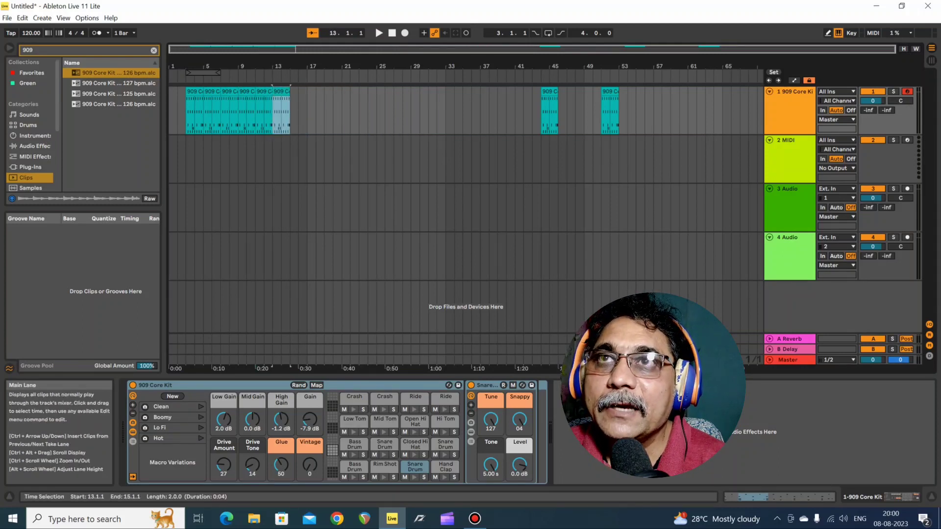
left_click_drag(549, 111, 298, 111)
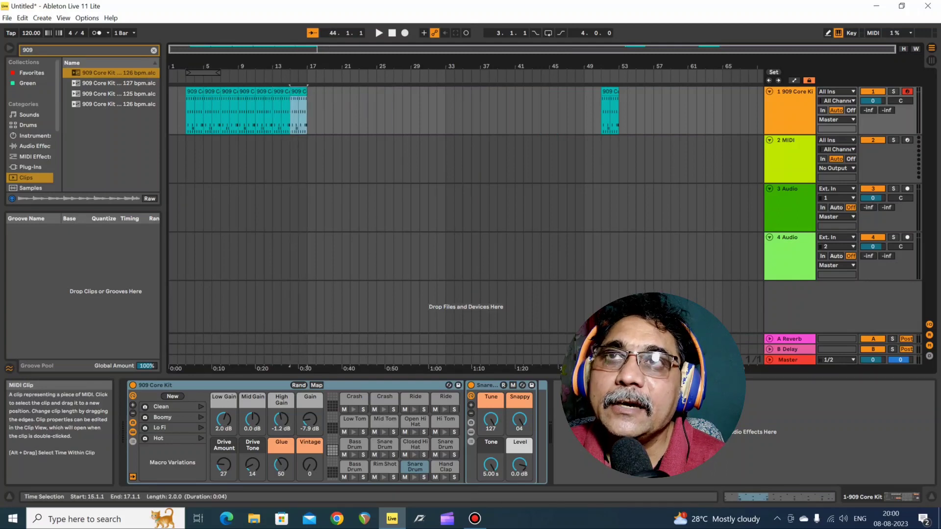
Delete the leftover 909 clip at bar 51 and play back the joined drum beat.
right_click(609, 95)
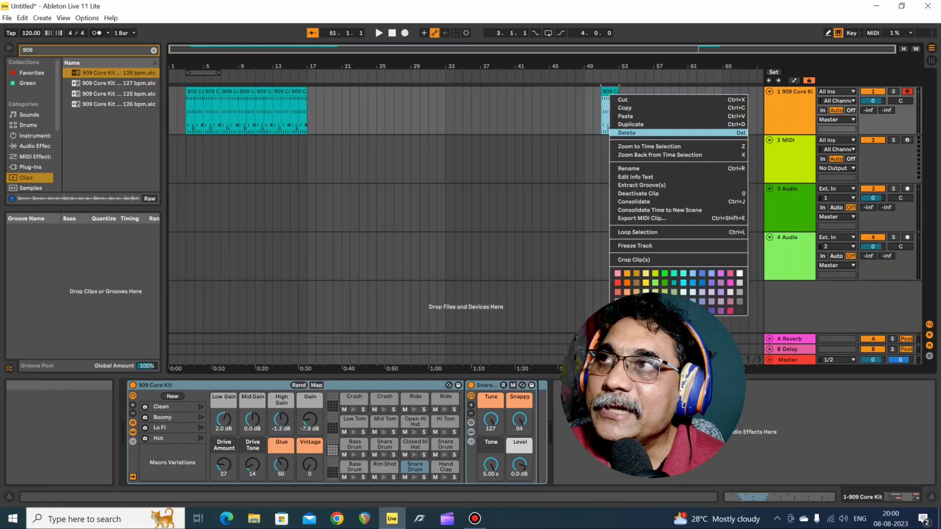
left_click(627, 133)
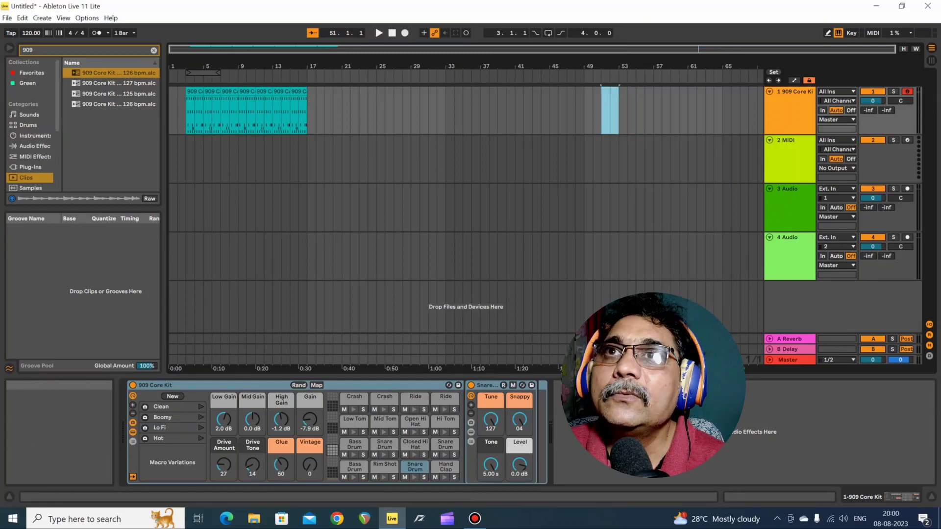
left_click(378, 33)
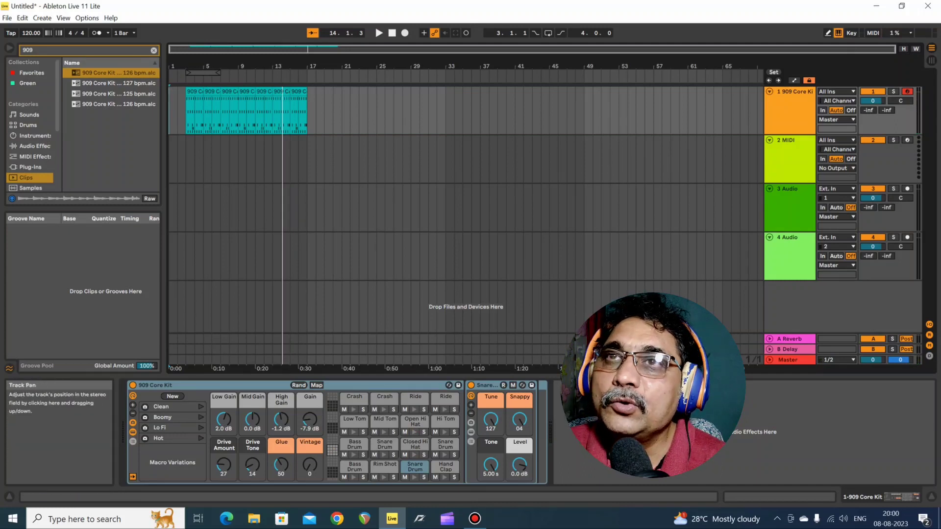
Arm the second MIDI track for recording and clear the 909 search from the browser.
left_click(907, 140)
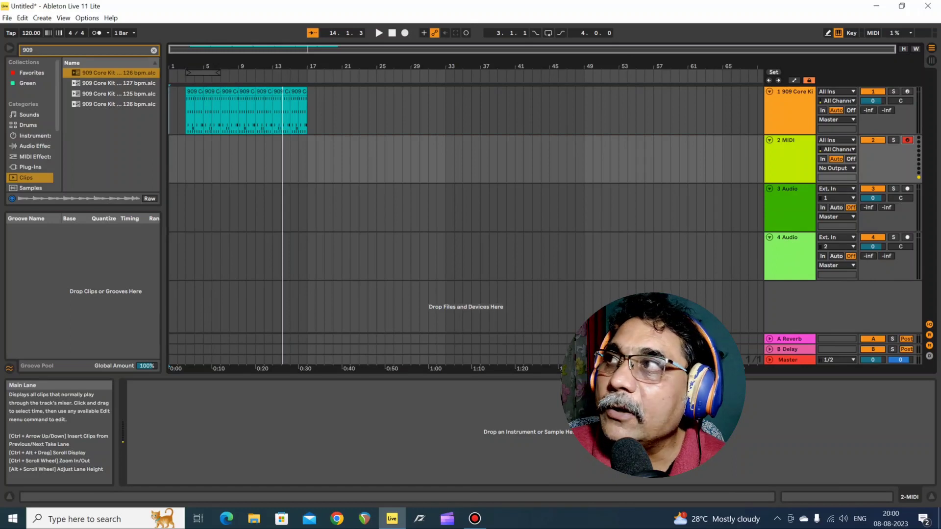
key("ctrl+f")
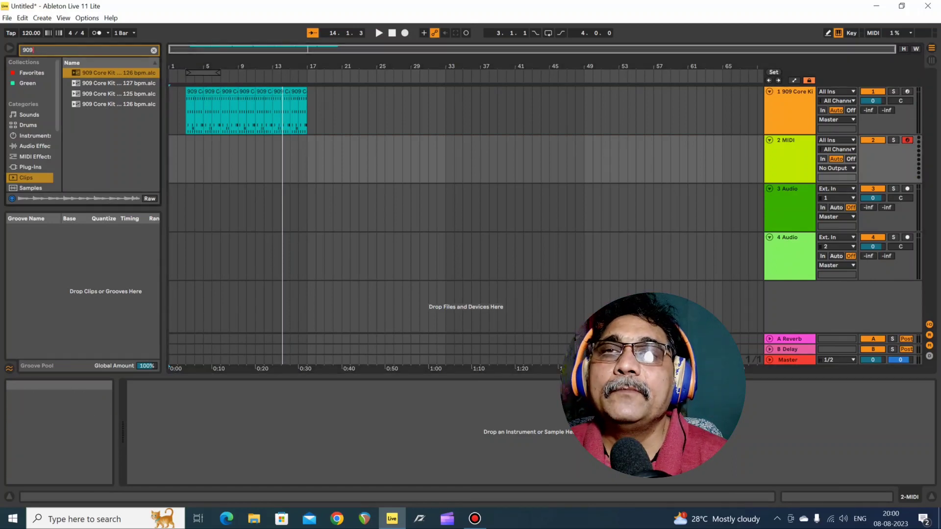
key("BackSpace")
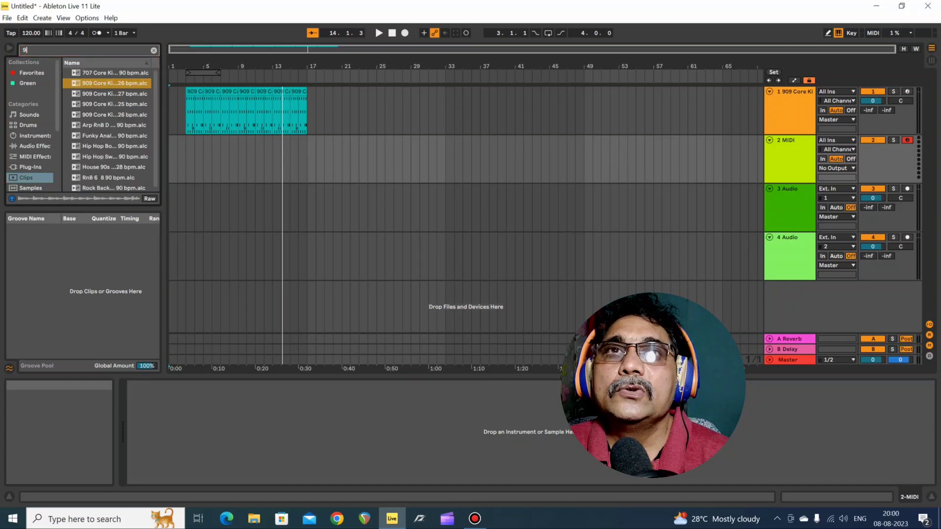
key("BackSpace")
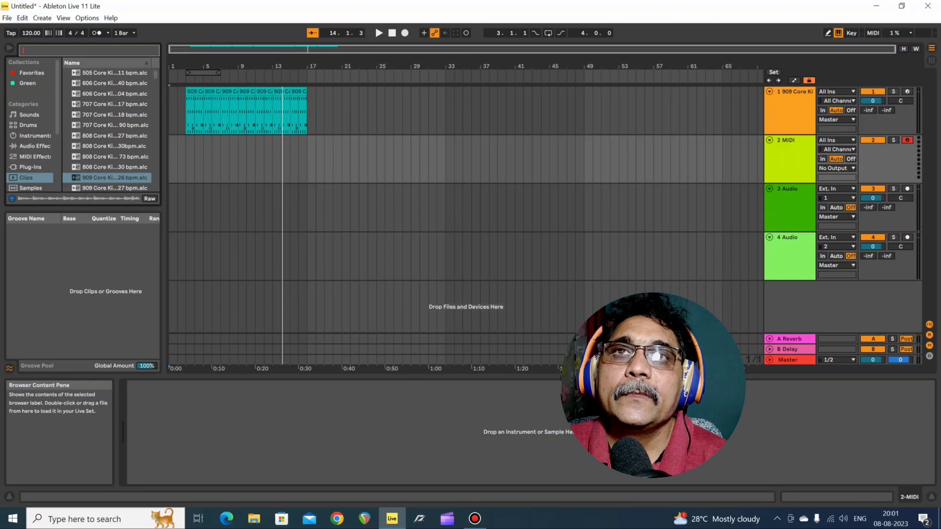
Audition several 606, 707, 808 and 909 Core Kit clips in the full Clips list.
left_click(115, 83)
left_click(115, 104)
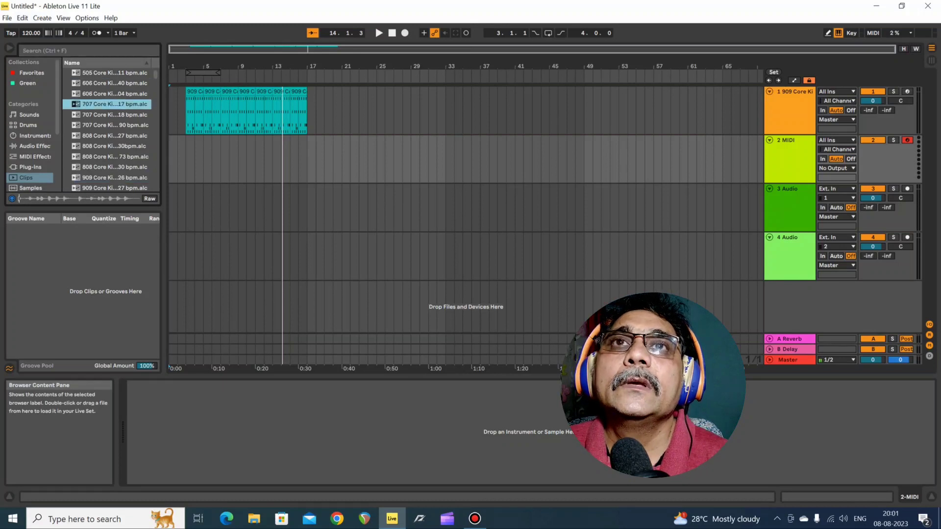
left_click(115, 115)
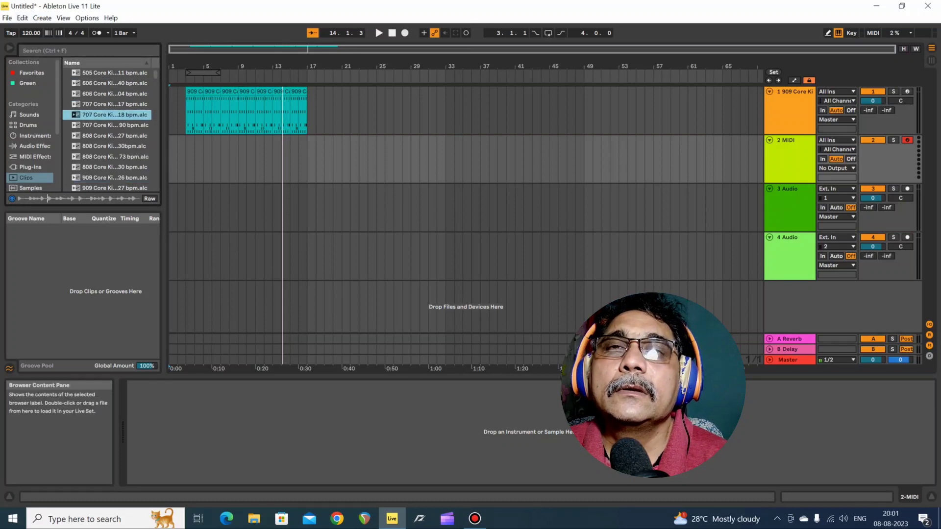
scroll(108, 130, "down", 4)
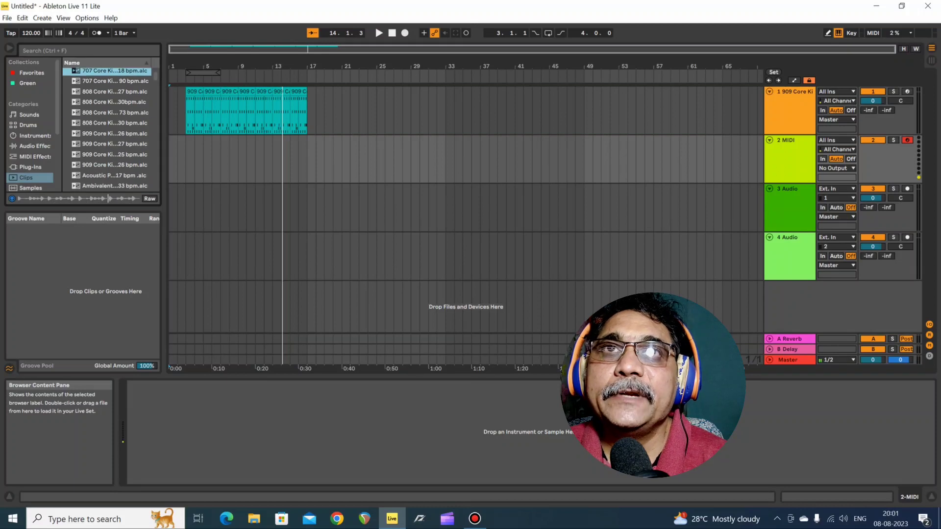
left_click(115, 123)
left_click(115, 133)
left_click(115, 144)
scroll(108, 130, "down", 3)
left_click(115, 121)
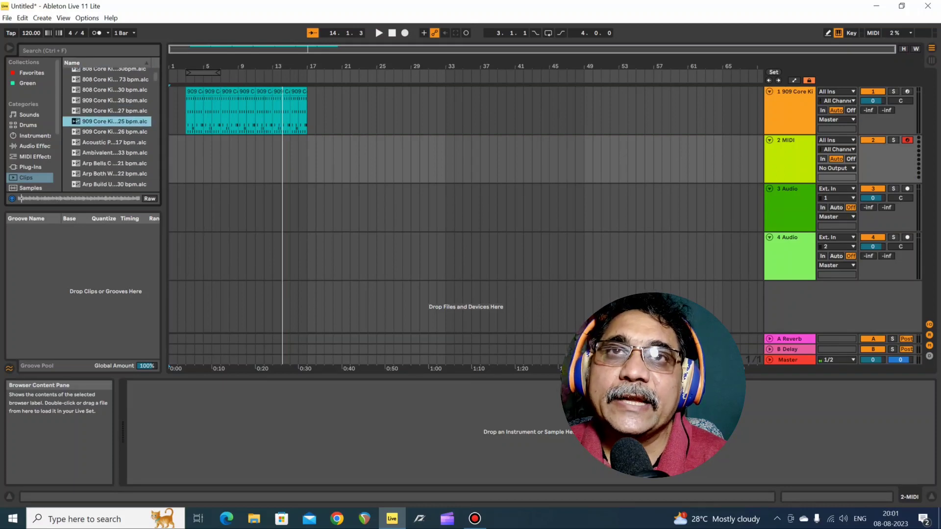
left_click(115, 132)
Audition the Acoustic, Ambivalent and Arp clips in turn, down to Arp Tension C Minor 124 bpm.
left_click(115, 142)
scroll(108, 130, "down", 2)
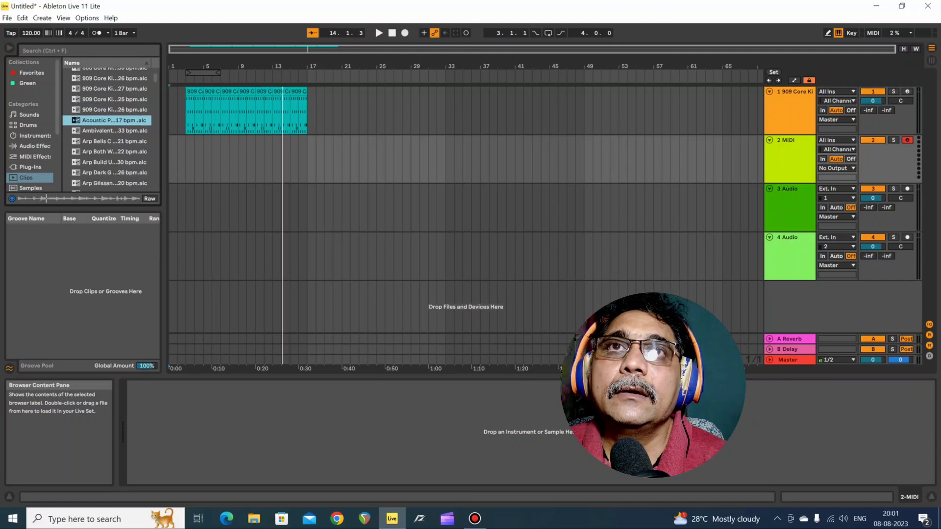
left_click(114, 131)
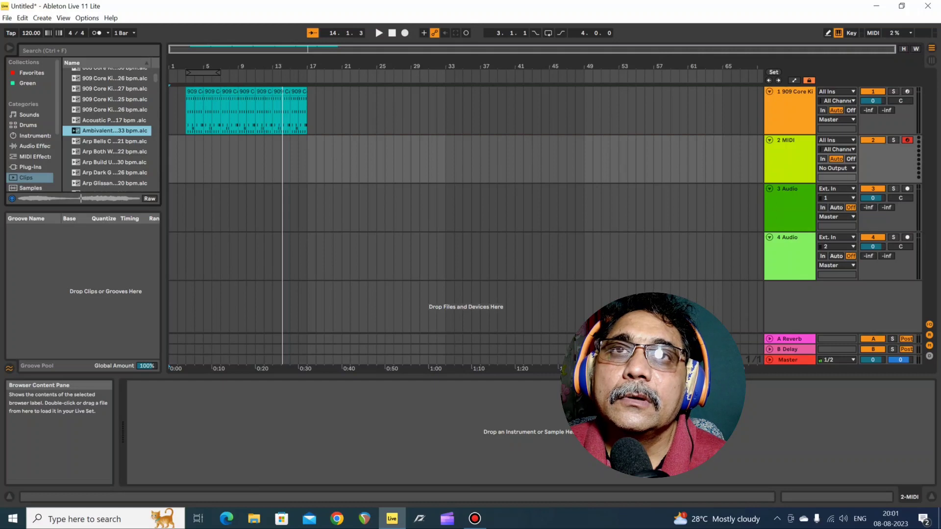
left_click(114, 141)
scroll(108, 130, "down", 2)
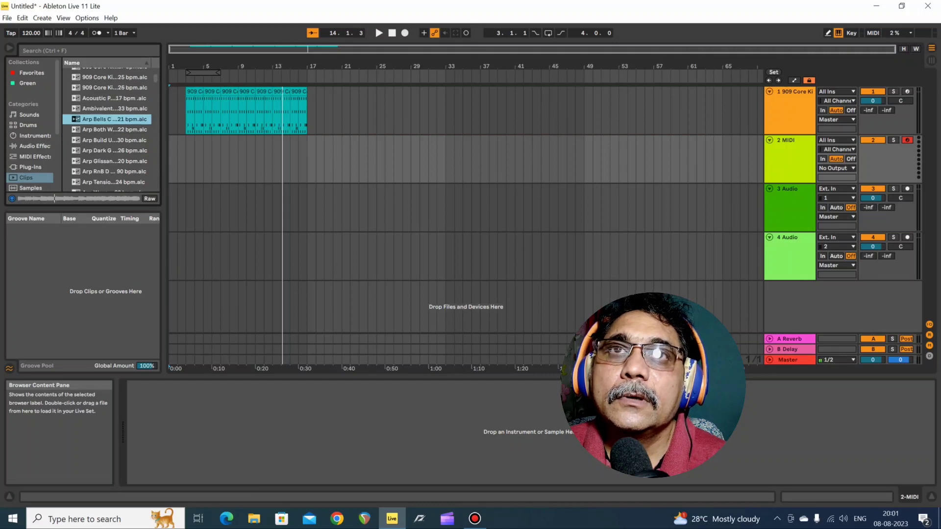
left_click(115, 130)
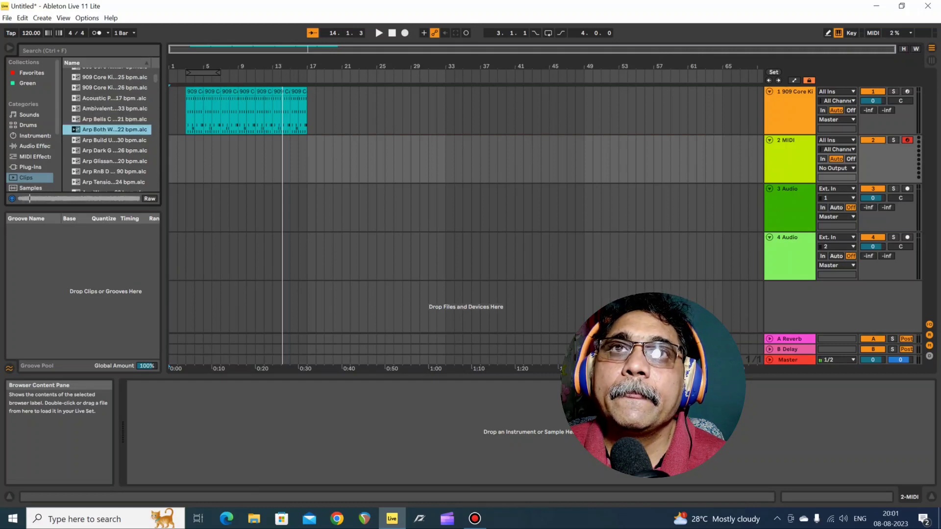
left_click(114, 140)
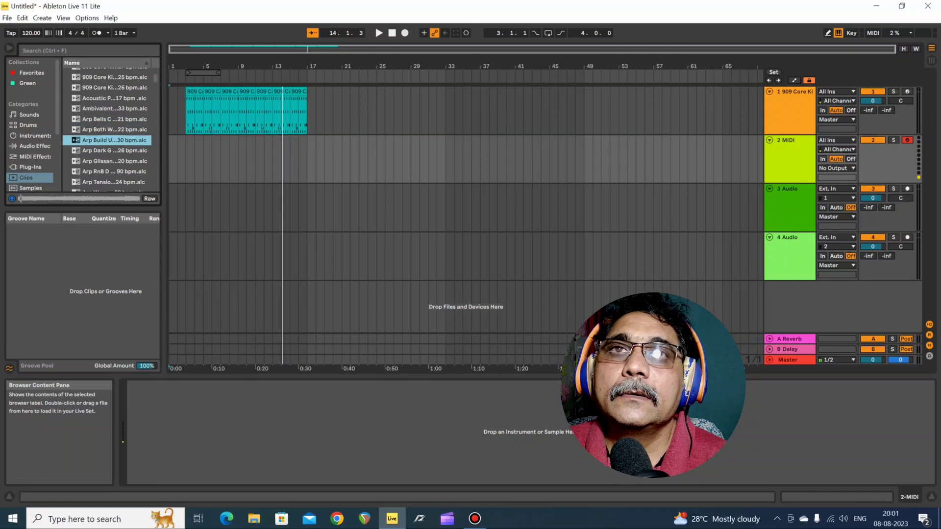
left_click(114, 150)
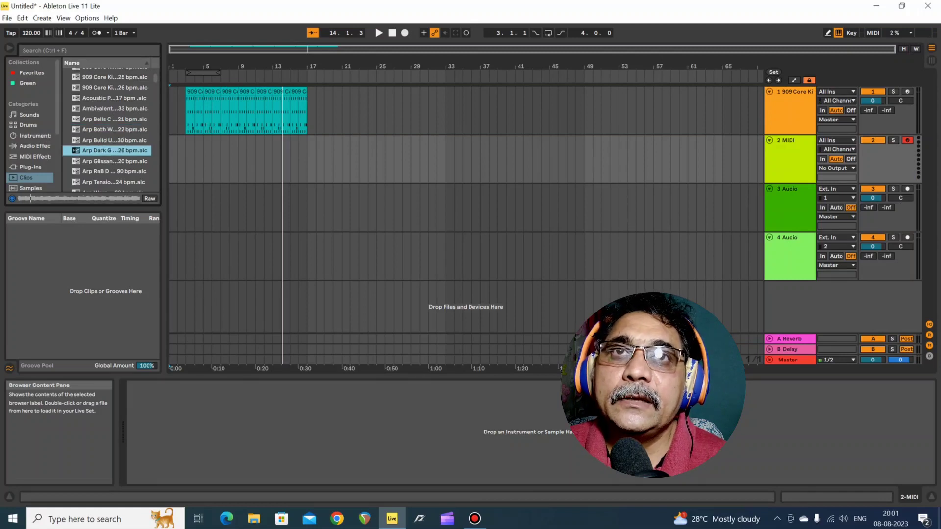
scroll(113, 128, "down", 1)
left_click(114, 138)
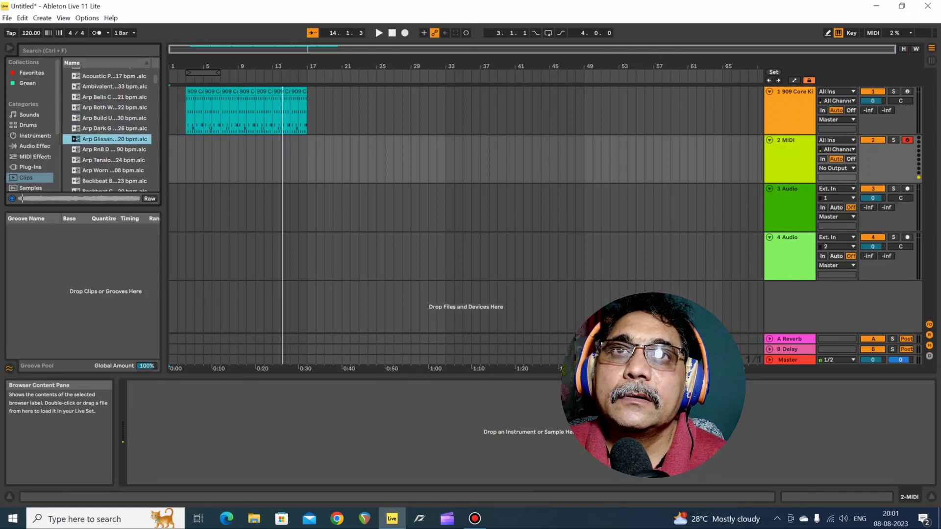
left_click(115, 149)
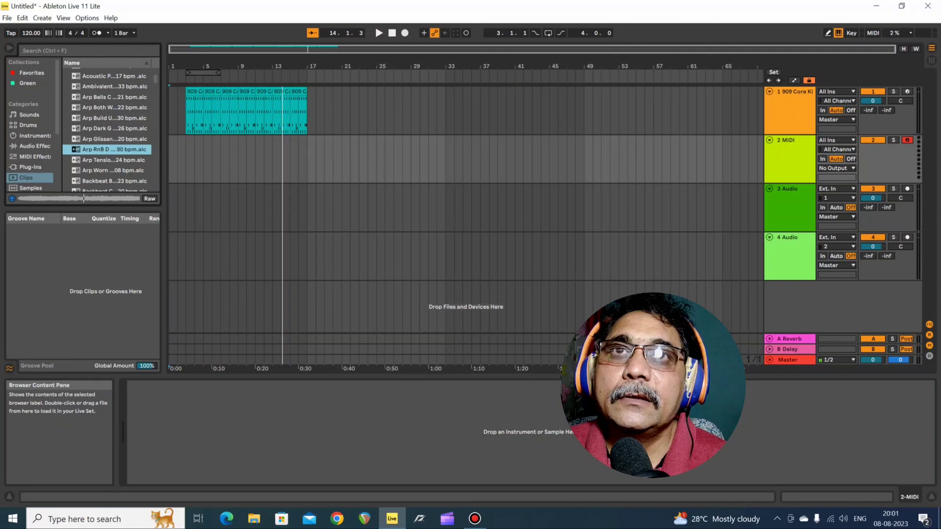
scroll(113, 132, "down", 1)
left_click(114, 137)
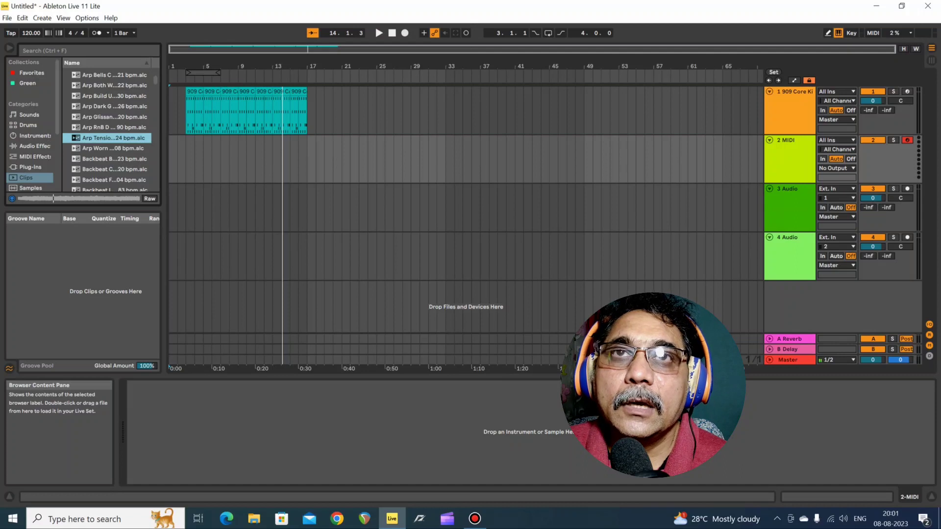
Load the Arp Tension C Minor 124 bpm clip onto the second MIDI track at bar 2 and play it with the drums.
left_click_drag(114, 138, 179, 142)
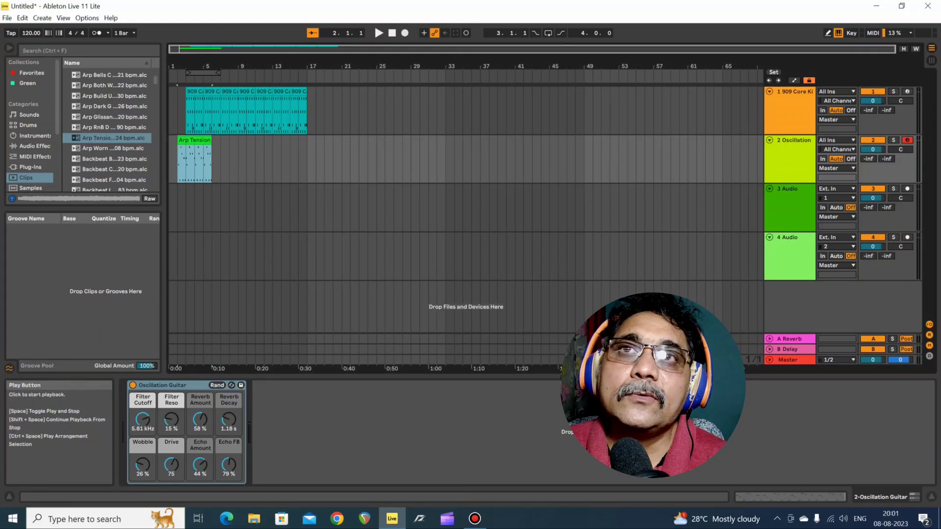
key("space")
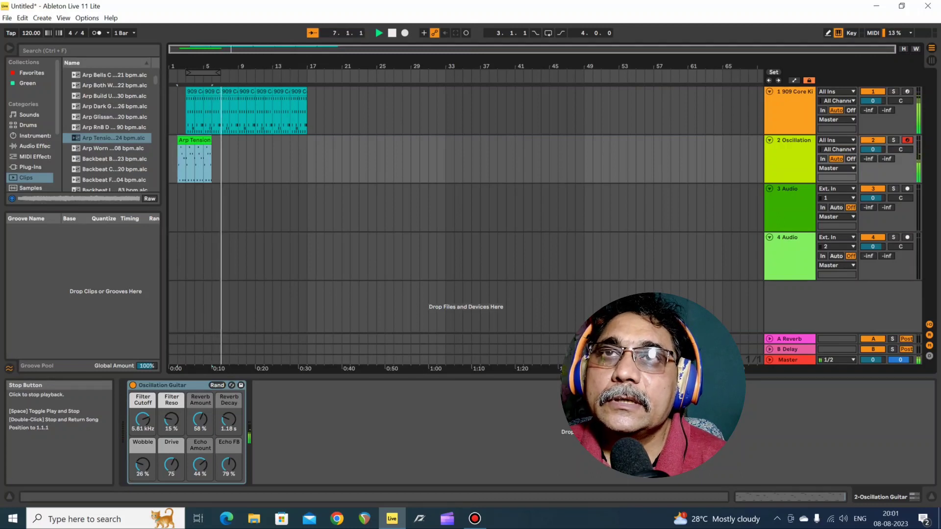
left_click(392, 32)
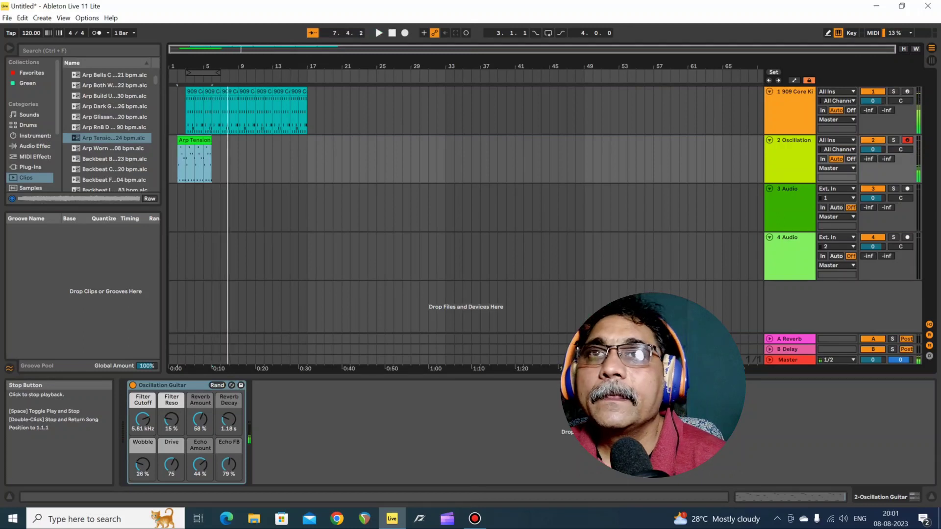
Copy the Arp Tension clip on the second MIDI track and place the copy directly after it, at bar 6.
right_click(194, 143)
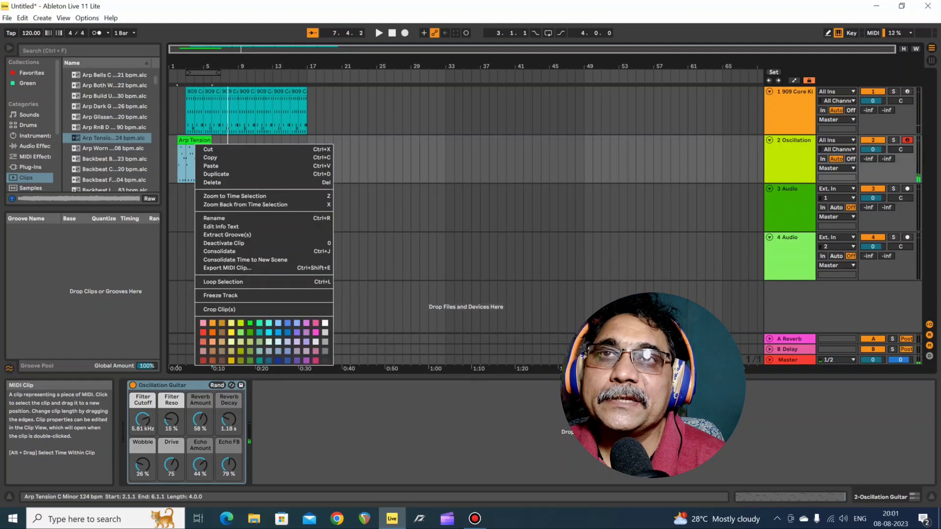
left_click(264, 140)
right_click(264, 143)
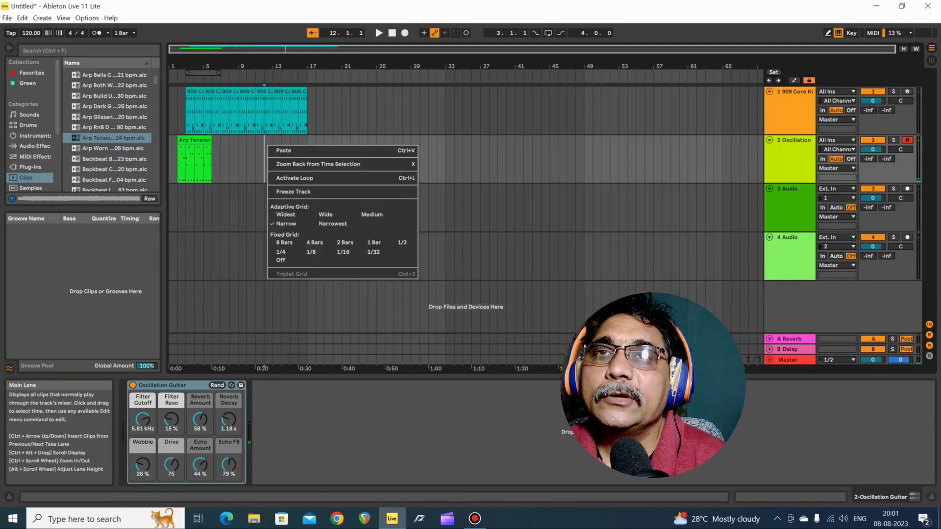
left_click(284, 150)
left_click_drag(281, 157, 228, 157)
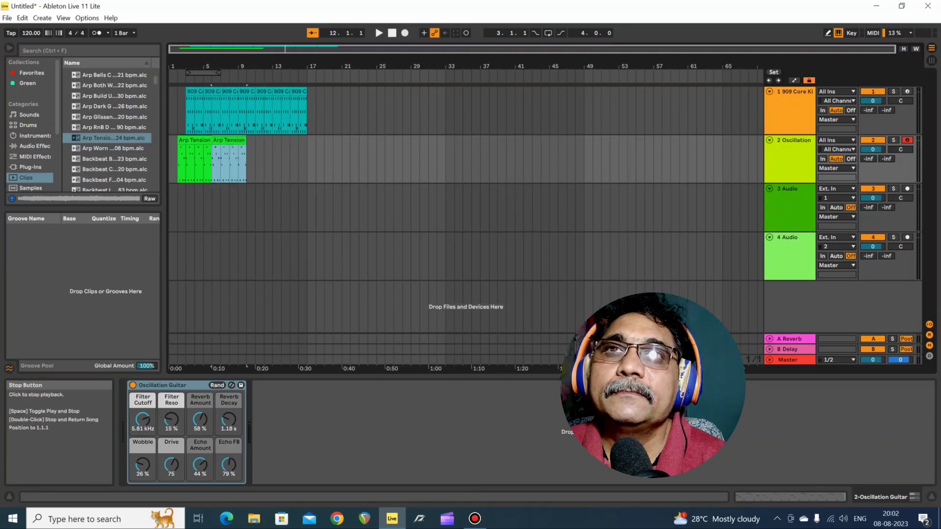
Play the arrangement from the start to hear the two Arp Tension clips with the drums.
left_click(170, 157)
key("space")
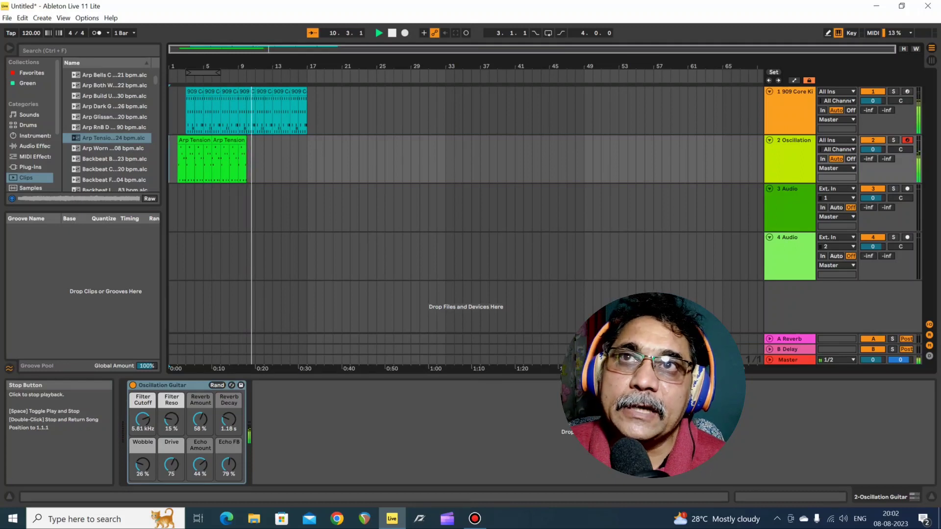
left_click(391, 33)
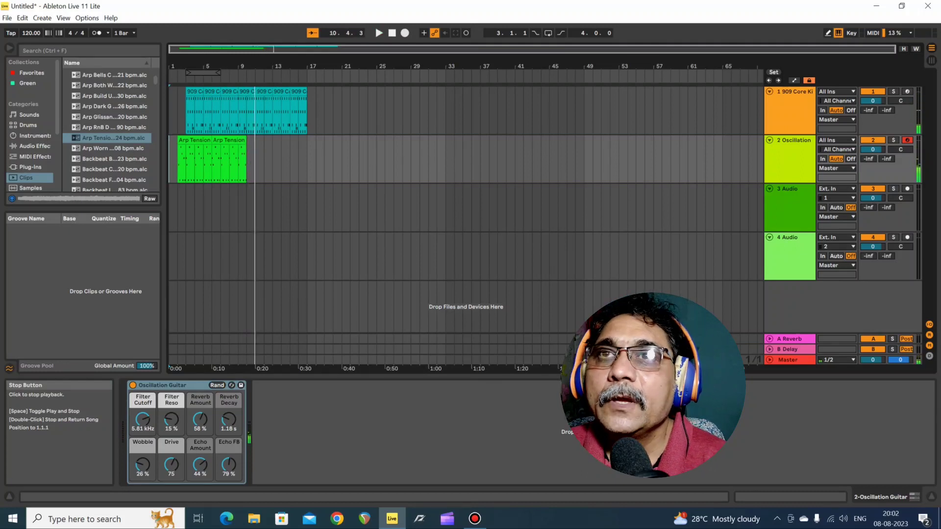
Insert a third MIDI track below the arp track and arm it for recording.
left_click(42, 17)
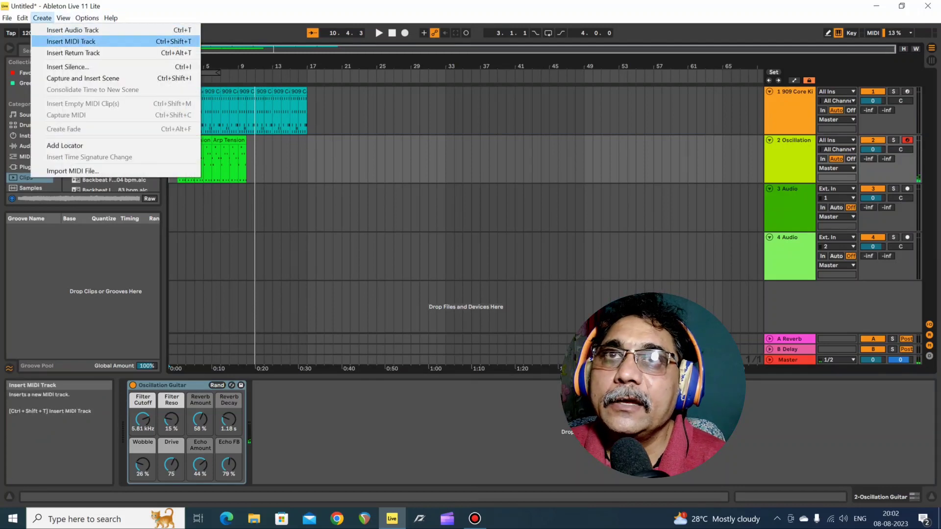
left_click(71, 41)
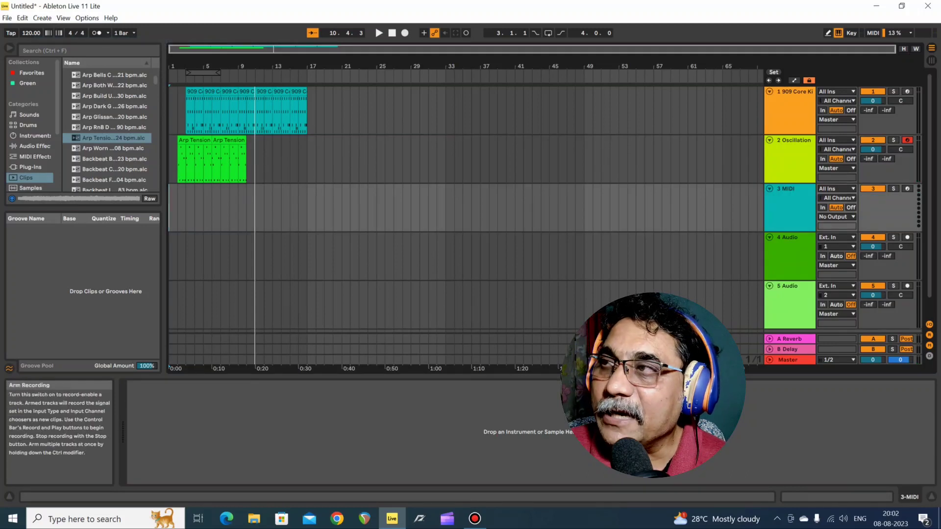
left_click(908, 189)
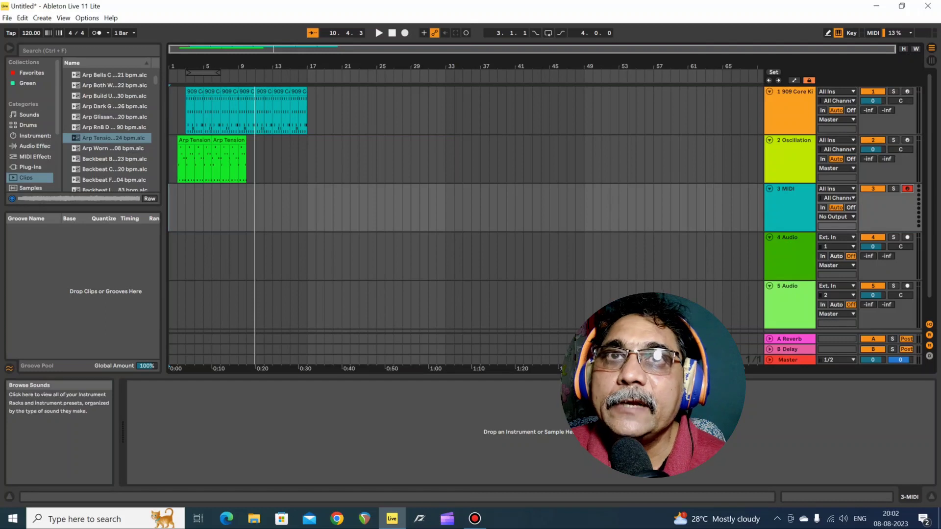
Audition Simpler's Piano & Keys instrument presets in turn, from the Clav preset through the E-Pianos to Grand Piano.
left_click(35, 136)
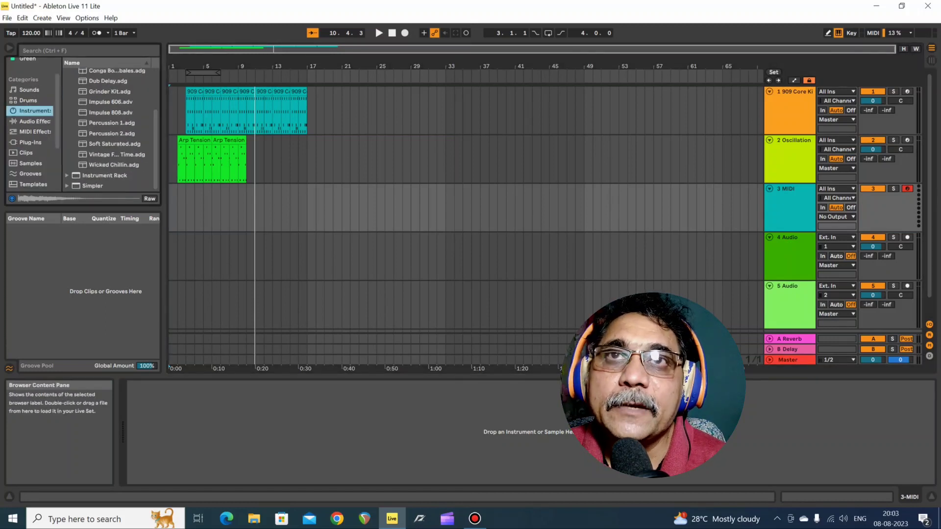
left_click(93, 186)
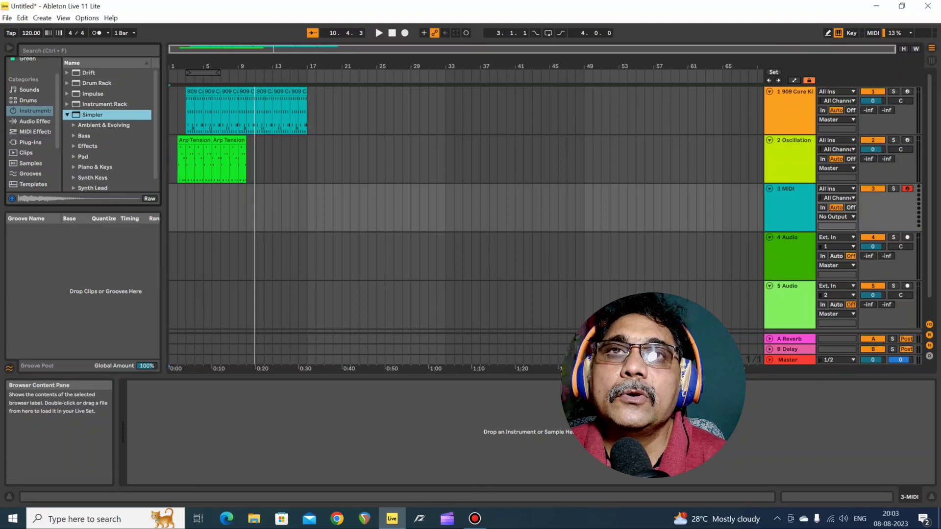
scroll(107, 127, "down", 1)
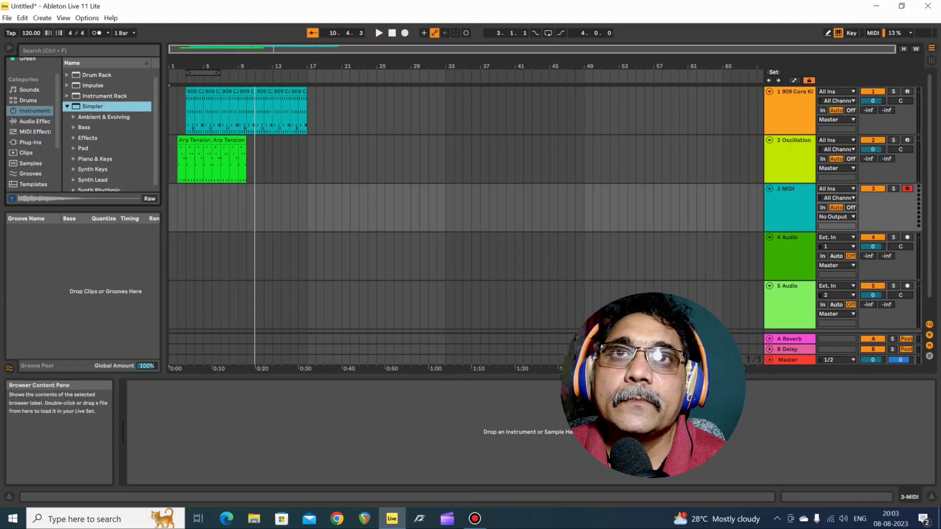
left_click(95, 159)
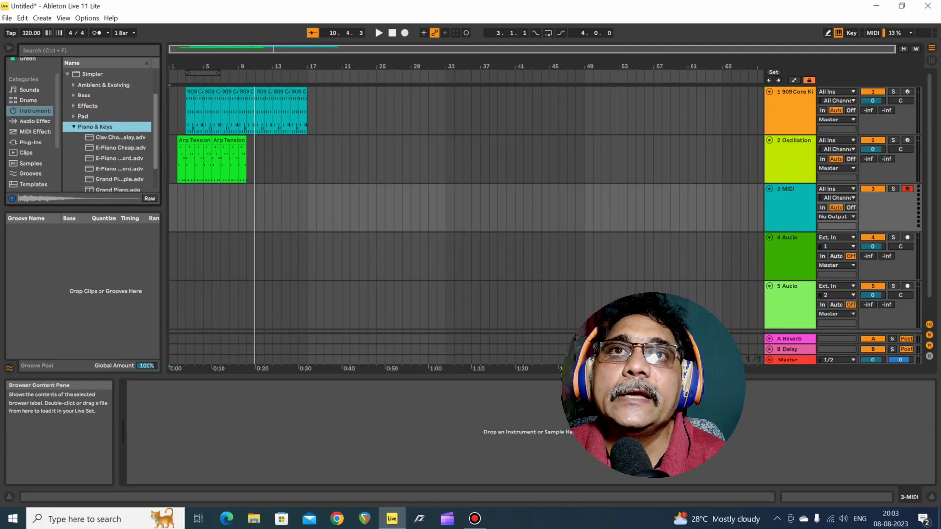
left_click(120, 137)
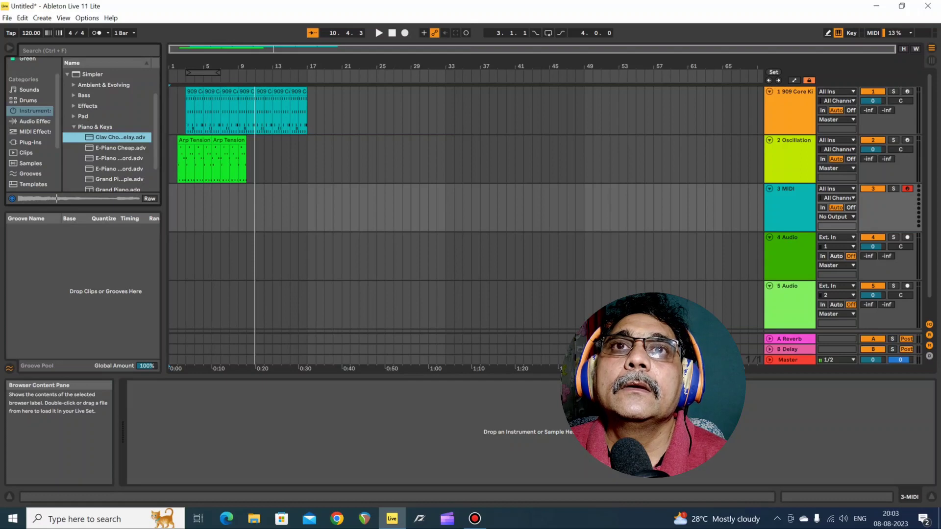
left_click(120, 148)
left_click(120, 157)
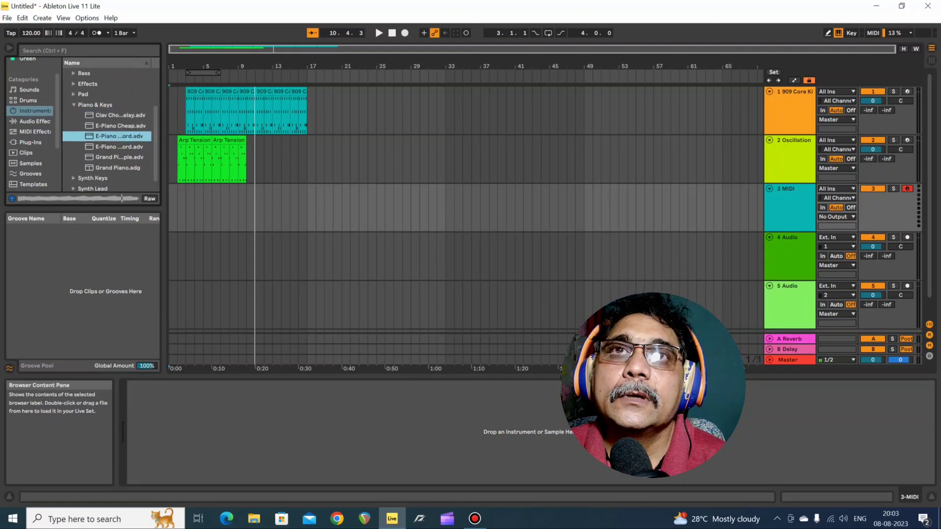
left_click(120, 146)
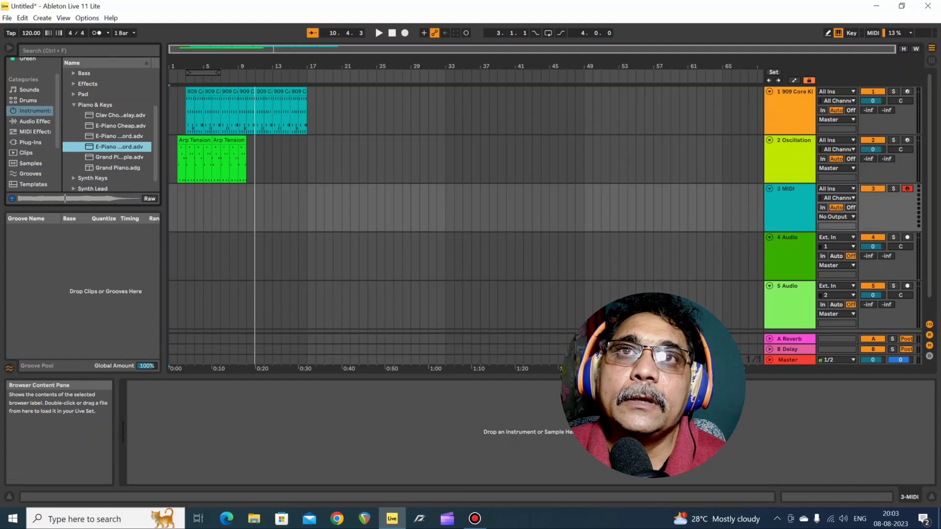
left_click(120, 157)
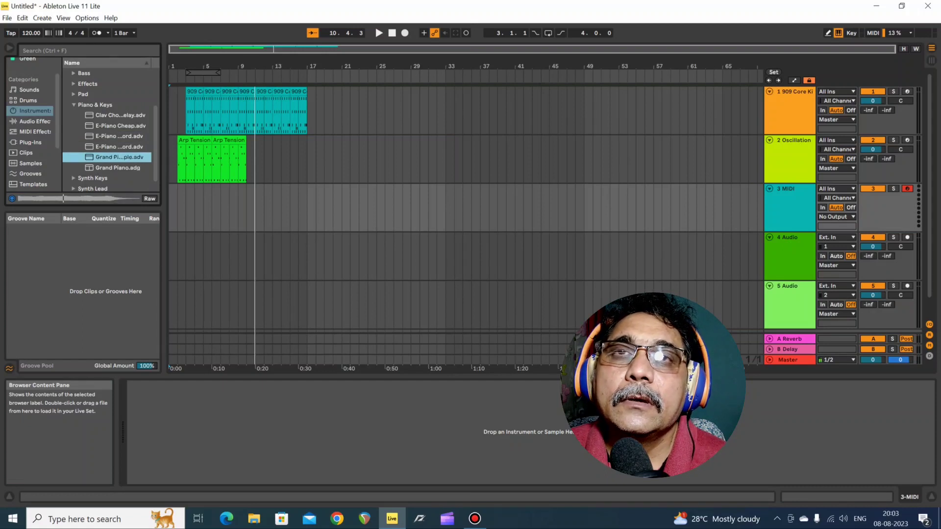
scroll(108, 132, "down", 1)
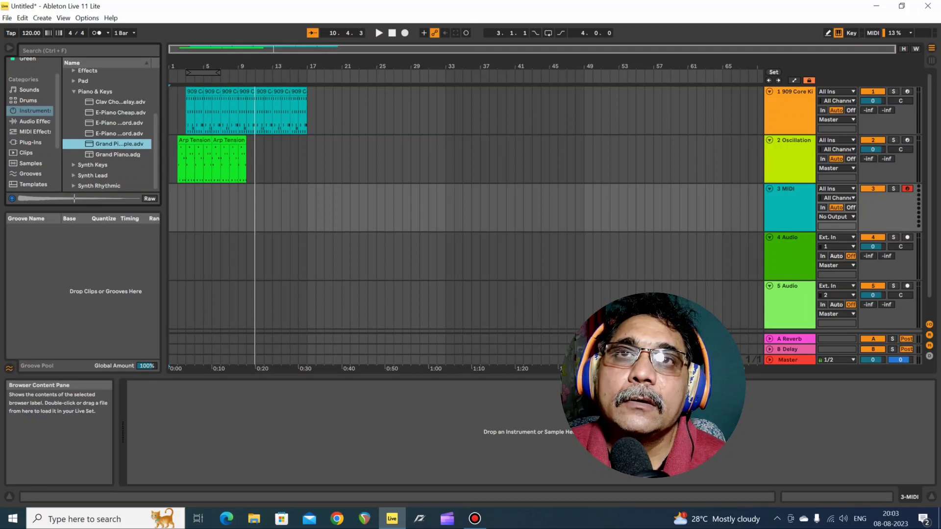
left_click(117, 155)
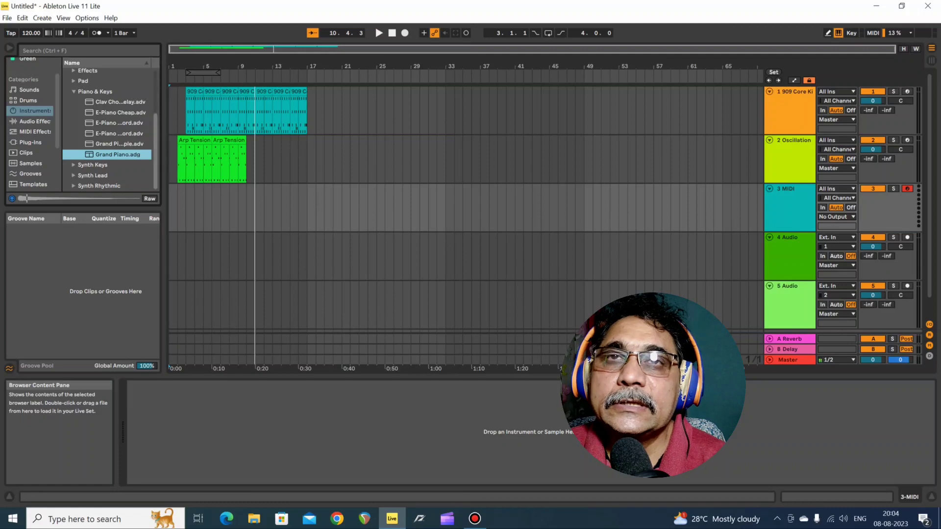
Load the Grand Piano.adg preset from Simpler's Piano & Keys folder onto the third MIDI track.
scroll(108, 127, "up", 4)
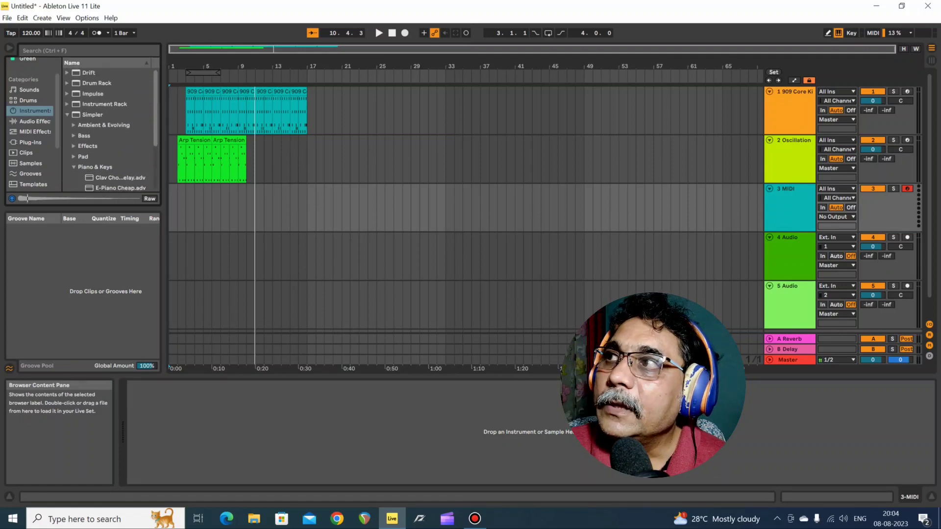
left_click(67, 114)
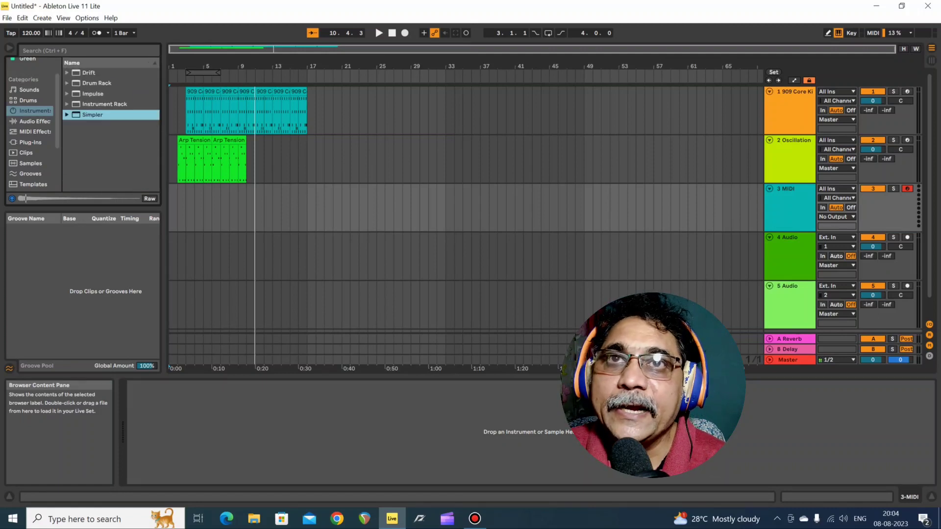
left_click(67, 93)
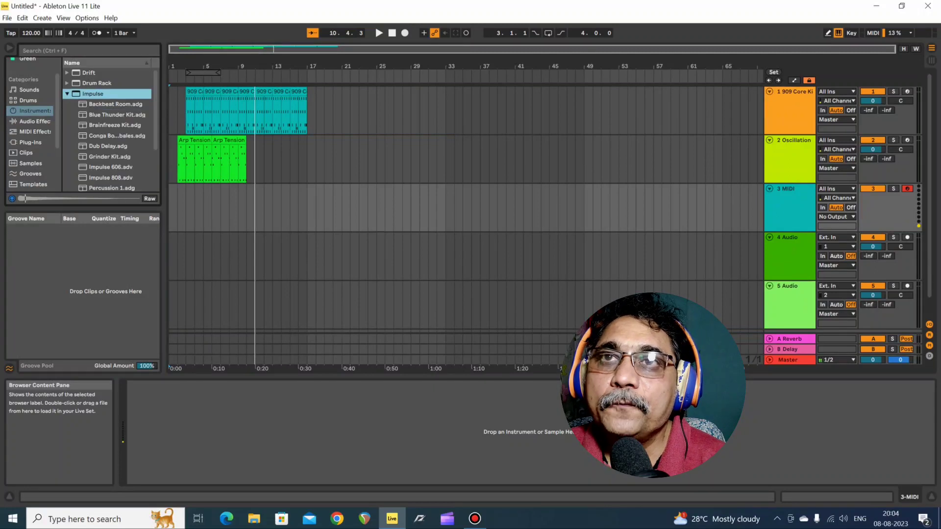
scroll(108, 128, "down", 2)
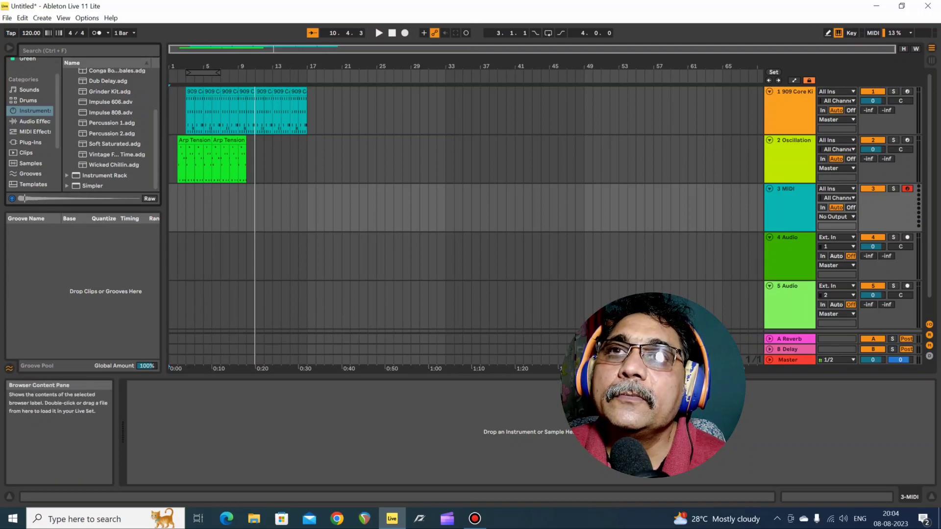
left_click(118, 168)
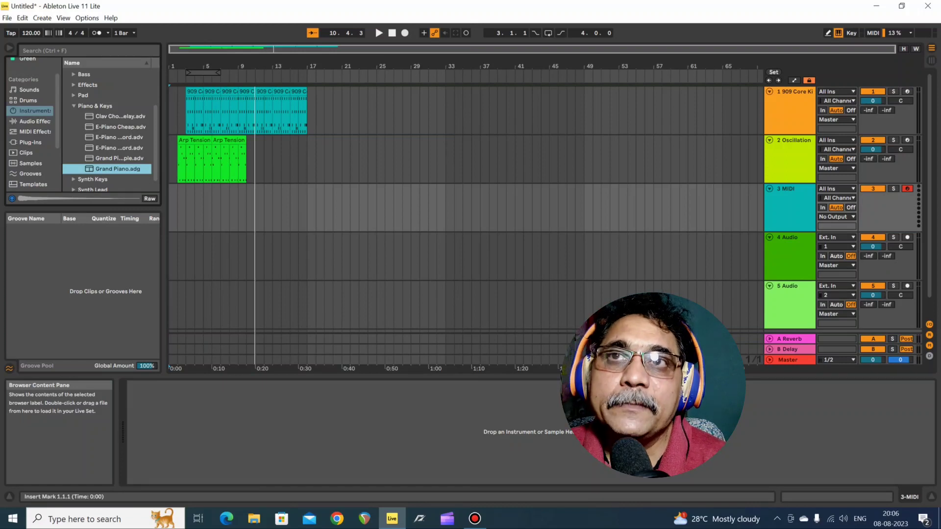
key("Return")
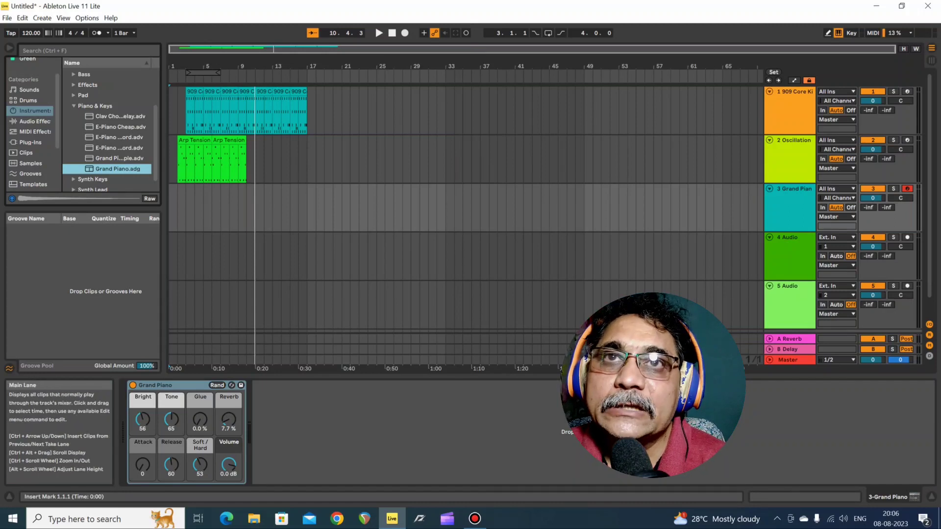
Record a Grand Piano part on the third track from bar 3 to about bar 12, over the drums and arp.
left_click_drag(185, 207, 291, 207)
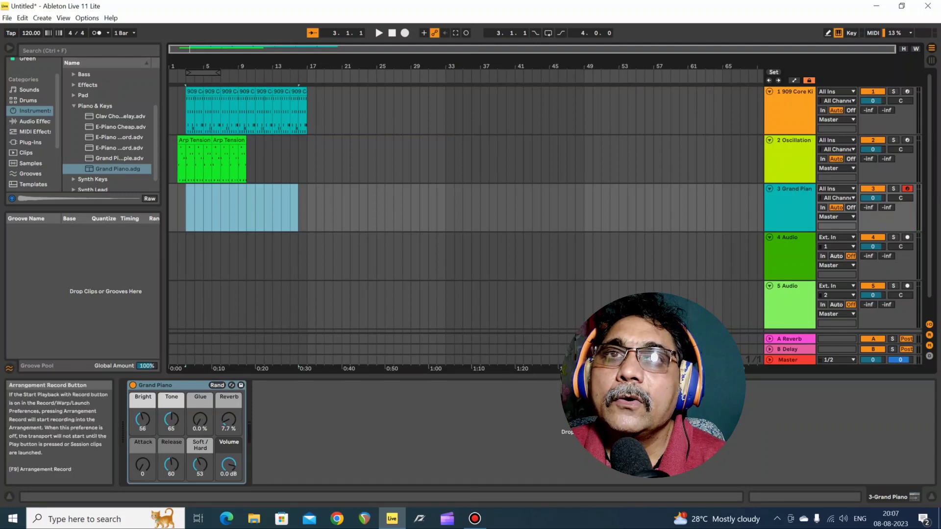
left_click(405, 32)
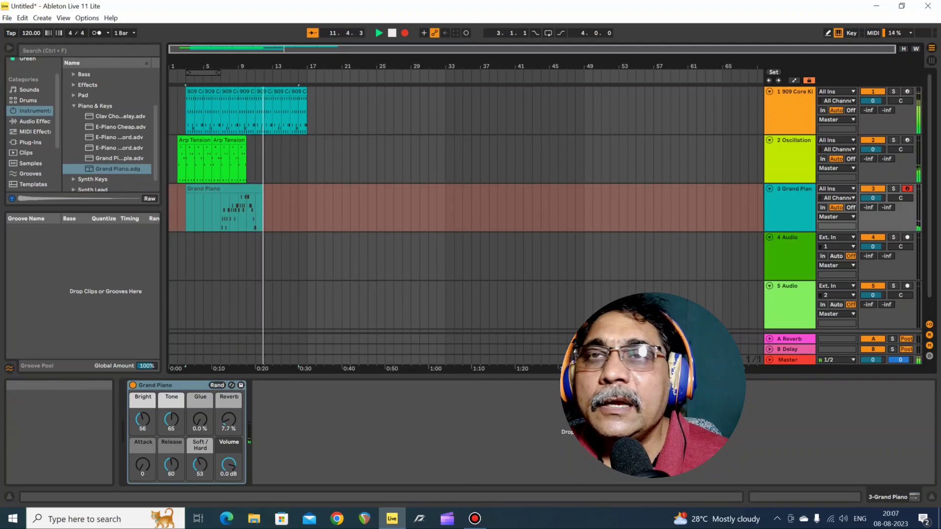
left_click(392, 33)
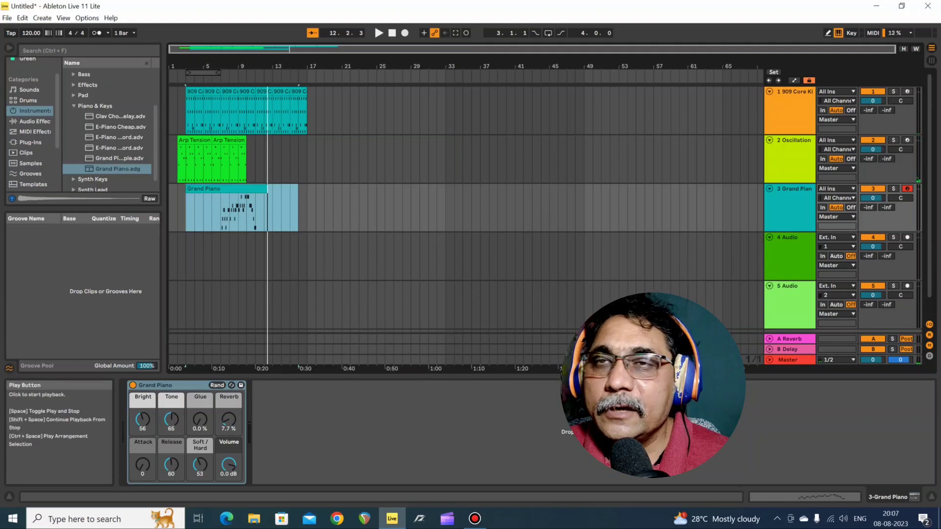
Disarm the Grand Piano track and play back the recorded part together with the drums and arp.
left_click(907, 189)
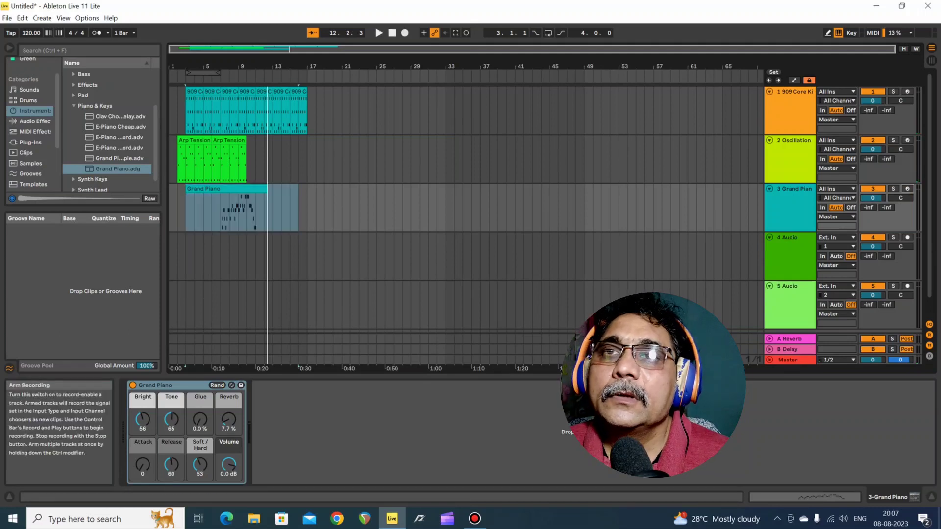
key("space")
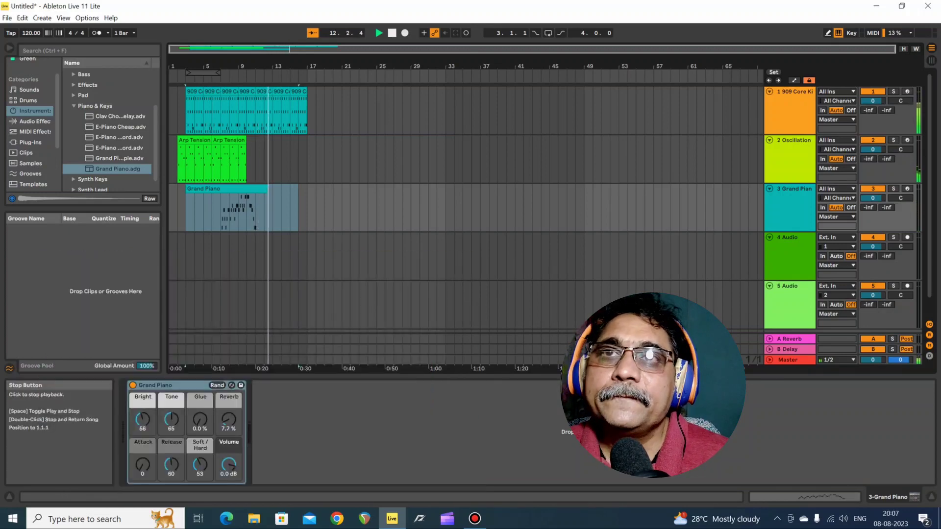
left_click(392, 33)
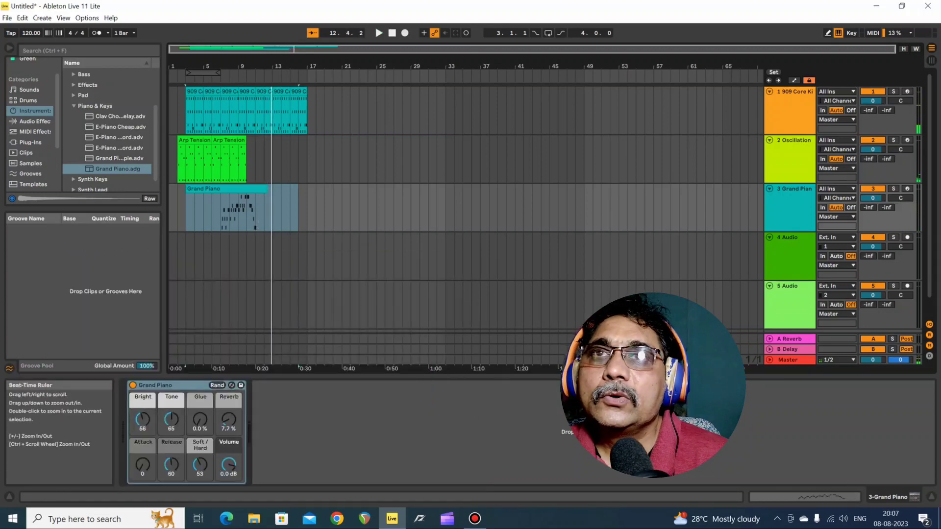